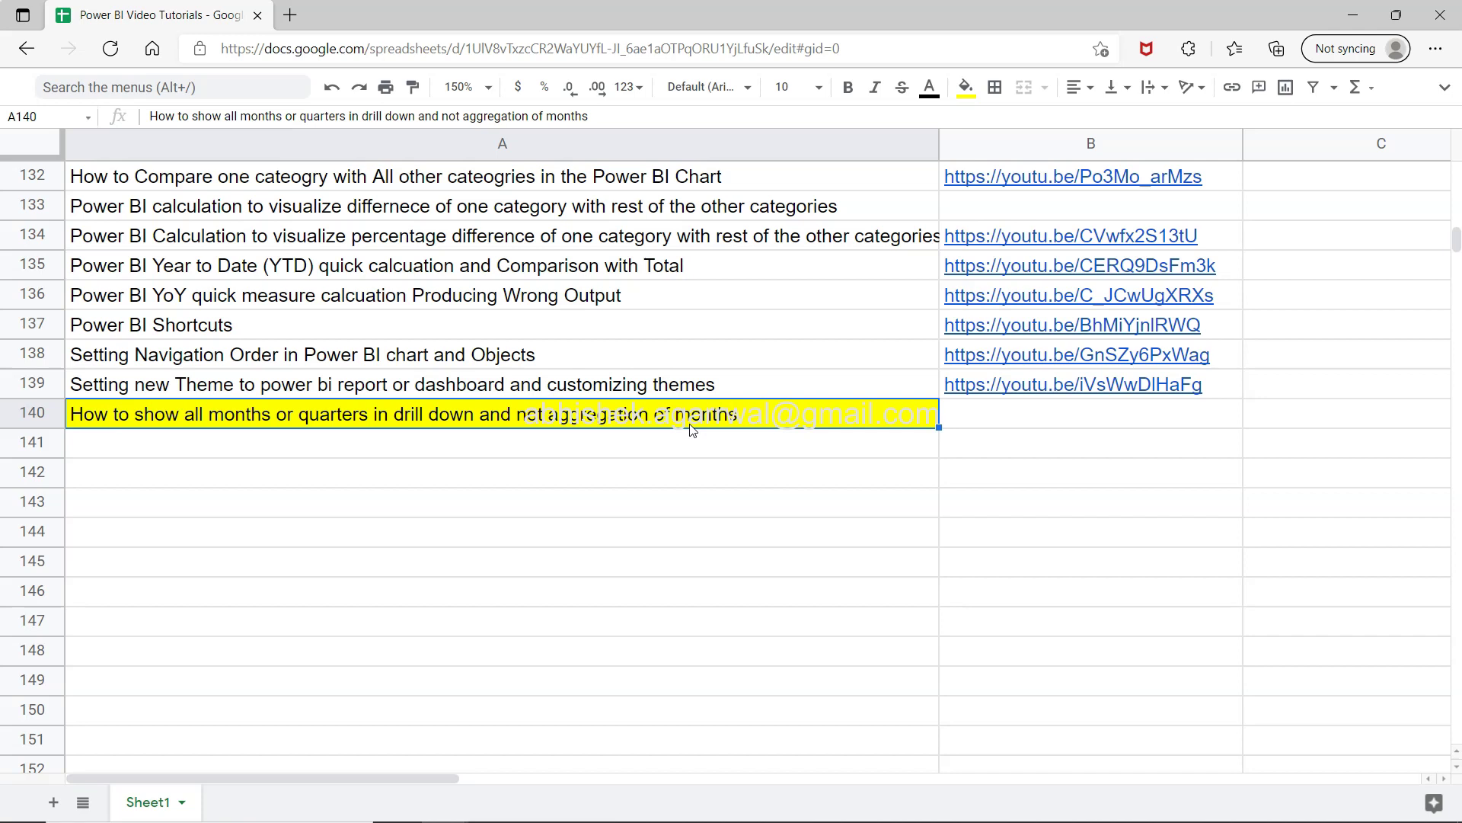
# Look over tutorial rows 130–134 in Google Sheets, then switch to the Power BI report
pyautogui.click(724, 427)
pyautogui.scroll(2, 661, 226)
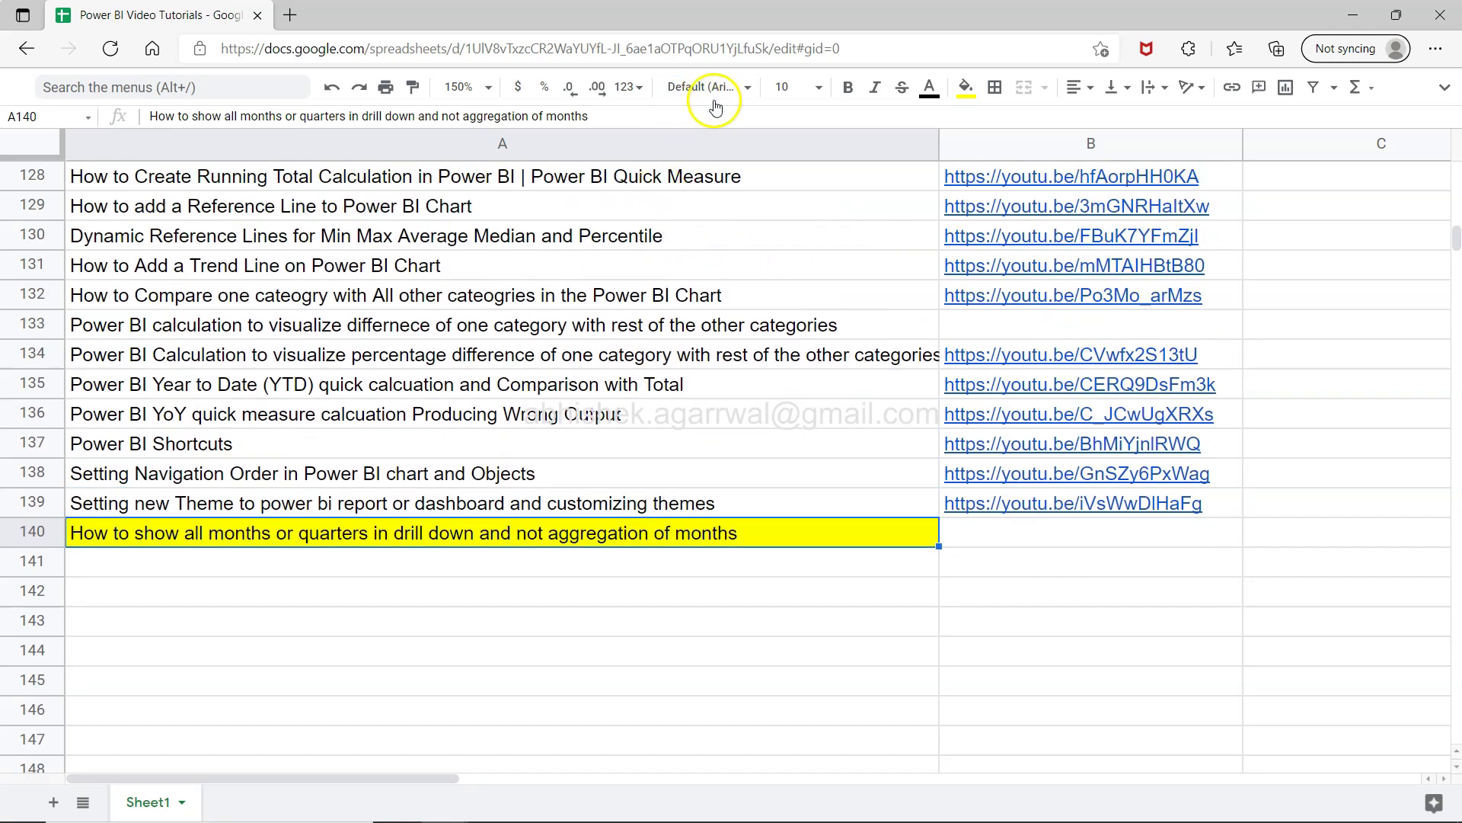
pyautogui.click(807, 49)
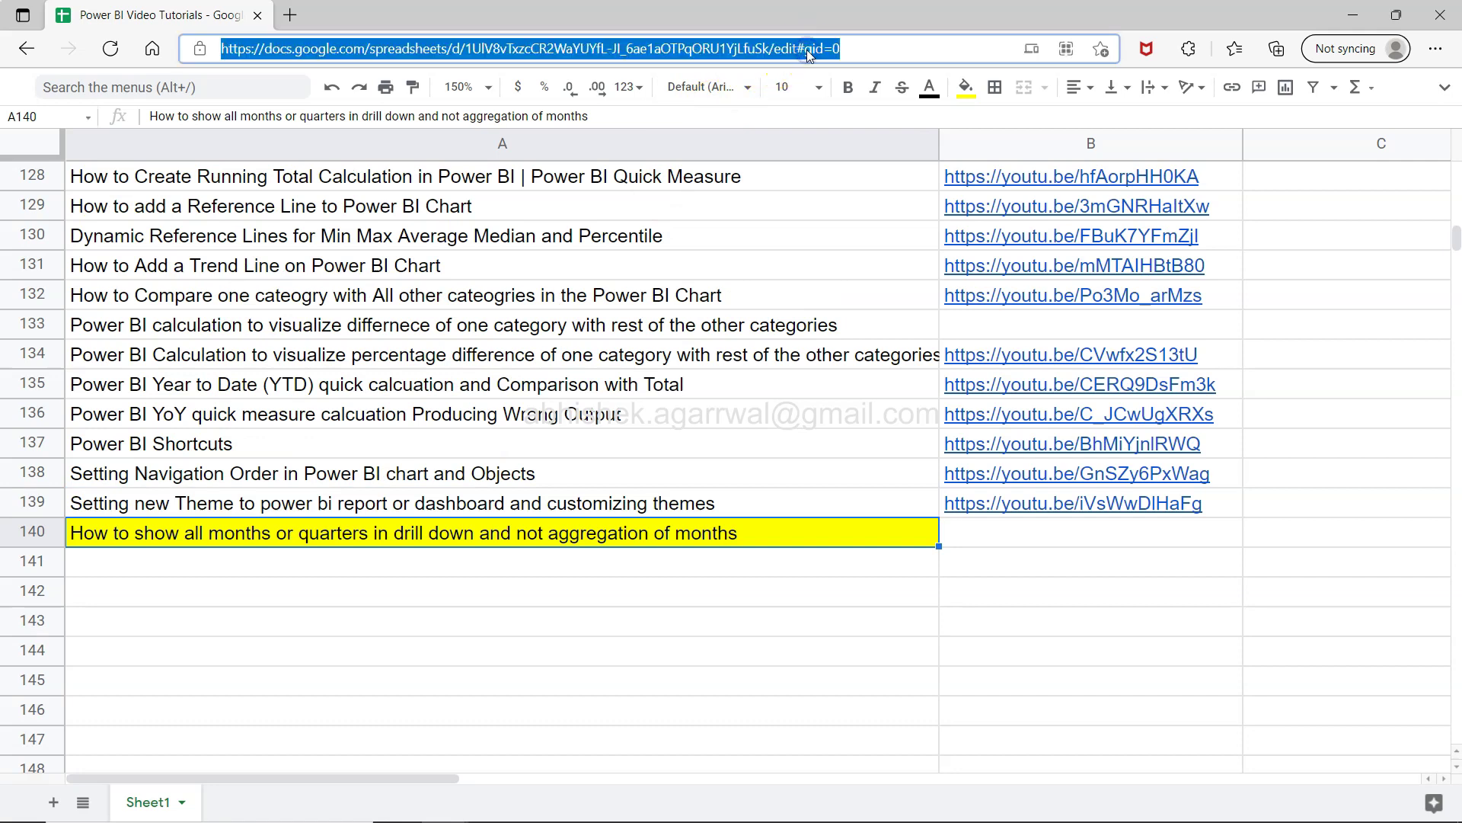
pyautogui.click(650, 363)
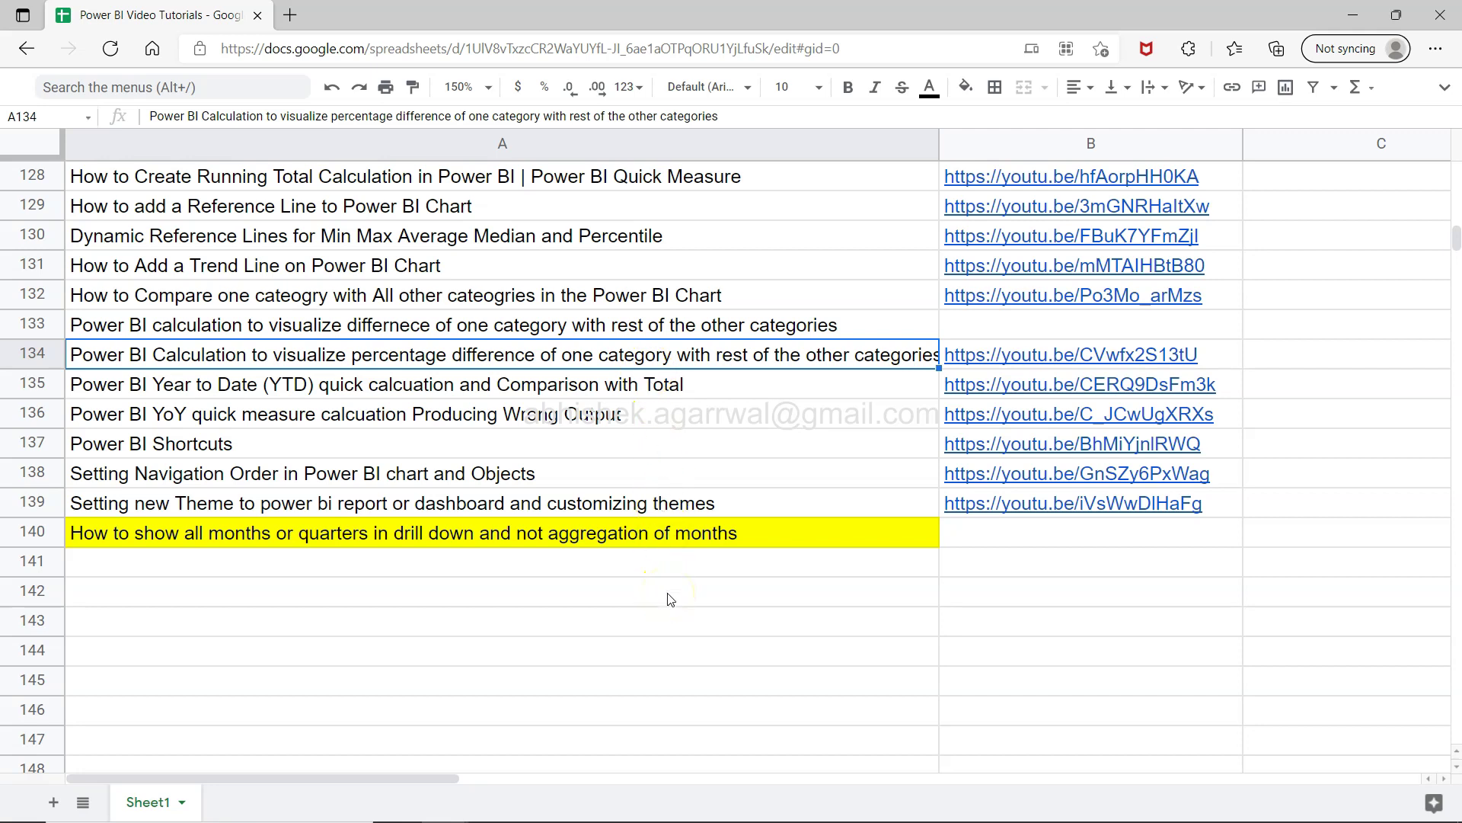
pyautogui.click(803, 48)
pyautogui.click(678, 342)
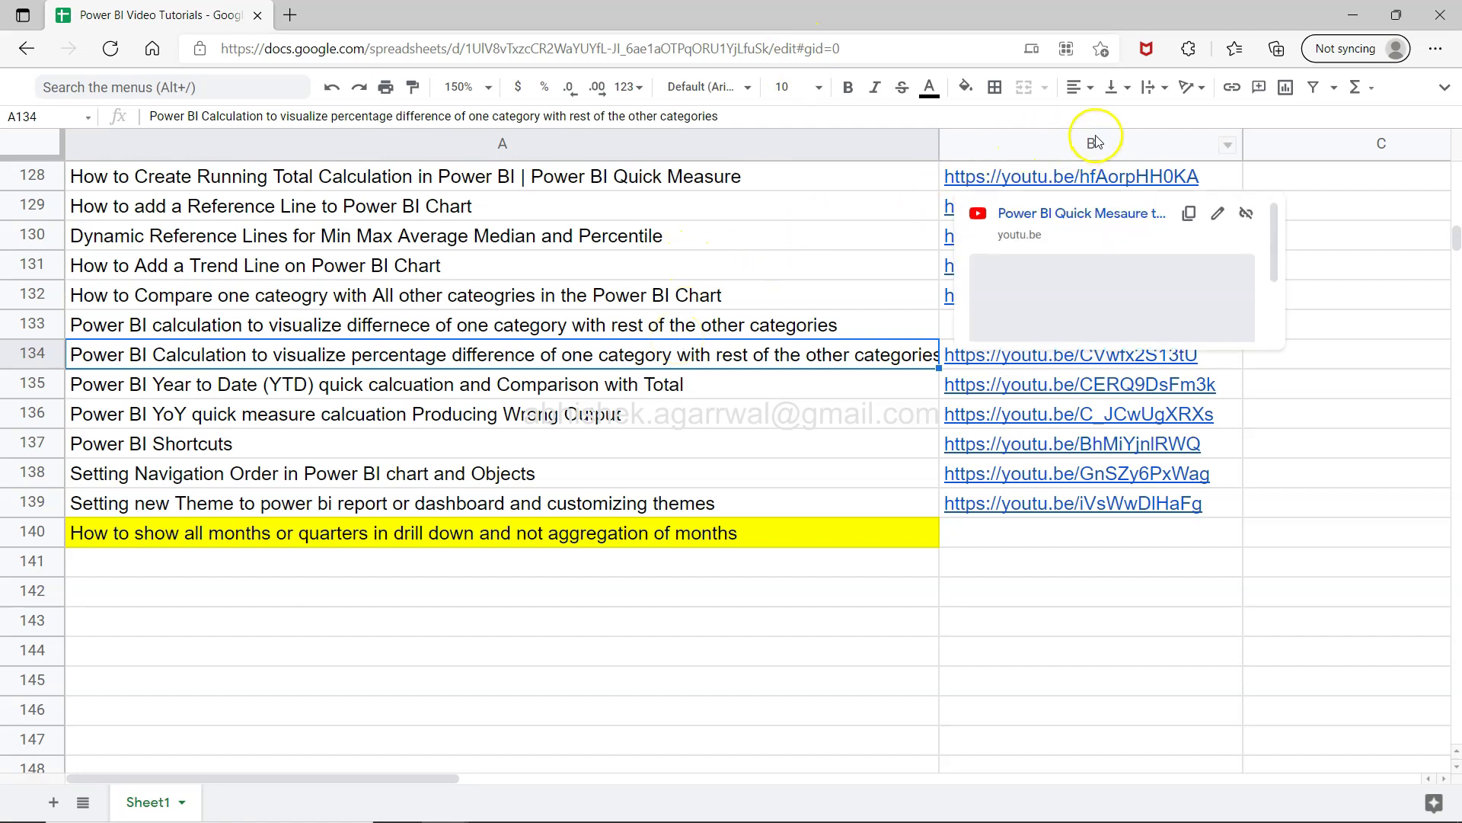
pyautogui.click(817, 243)
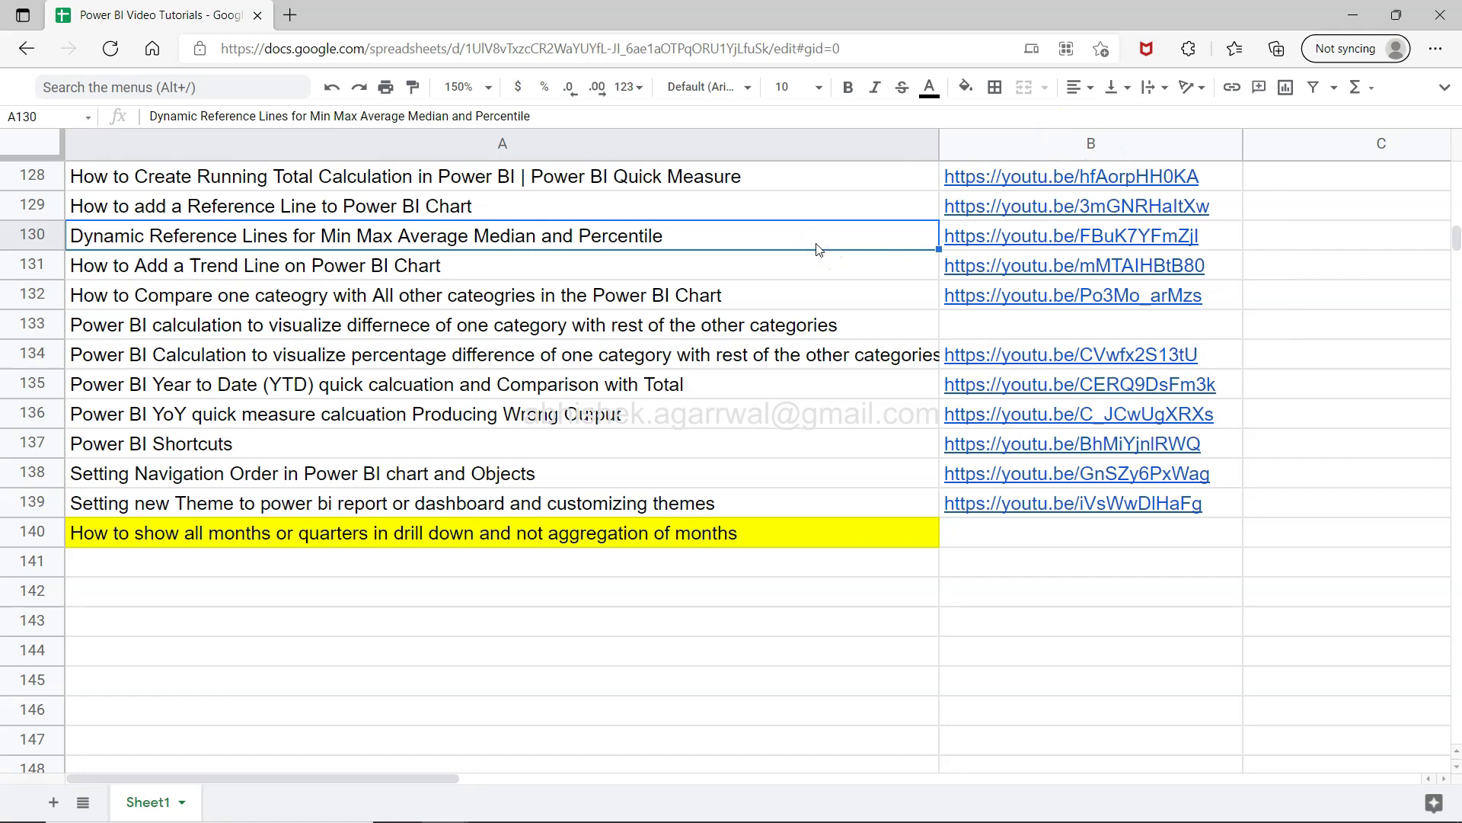
pyautogui.hotkey('alt', 'Tab')
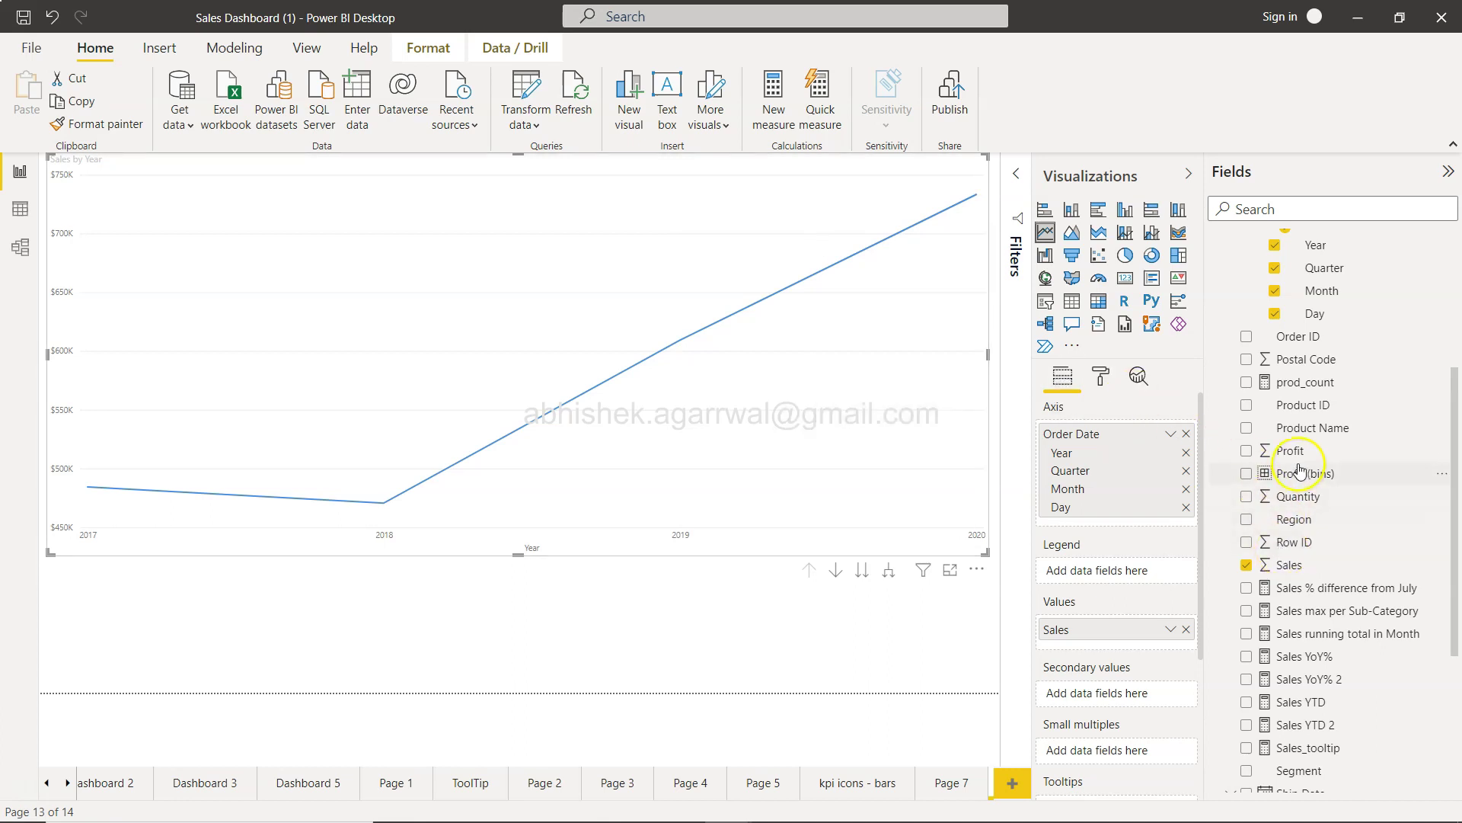
# Drill the Sales line chart from Year to Quarter to Month, January through December
pyautogui.scroll(1, 1276, 427)
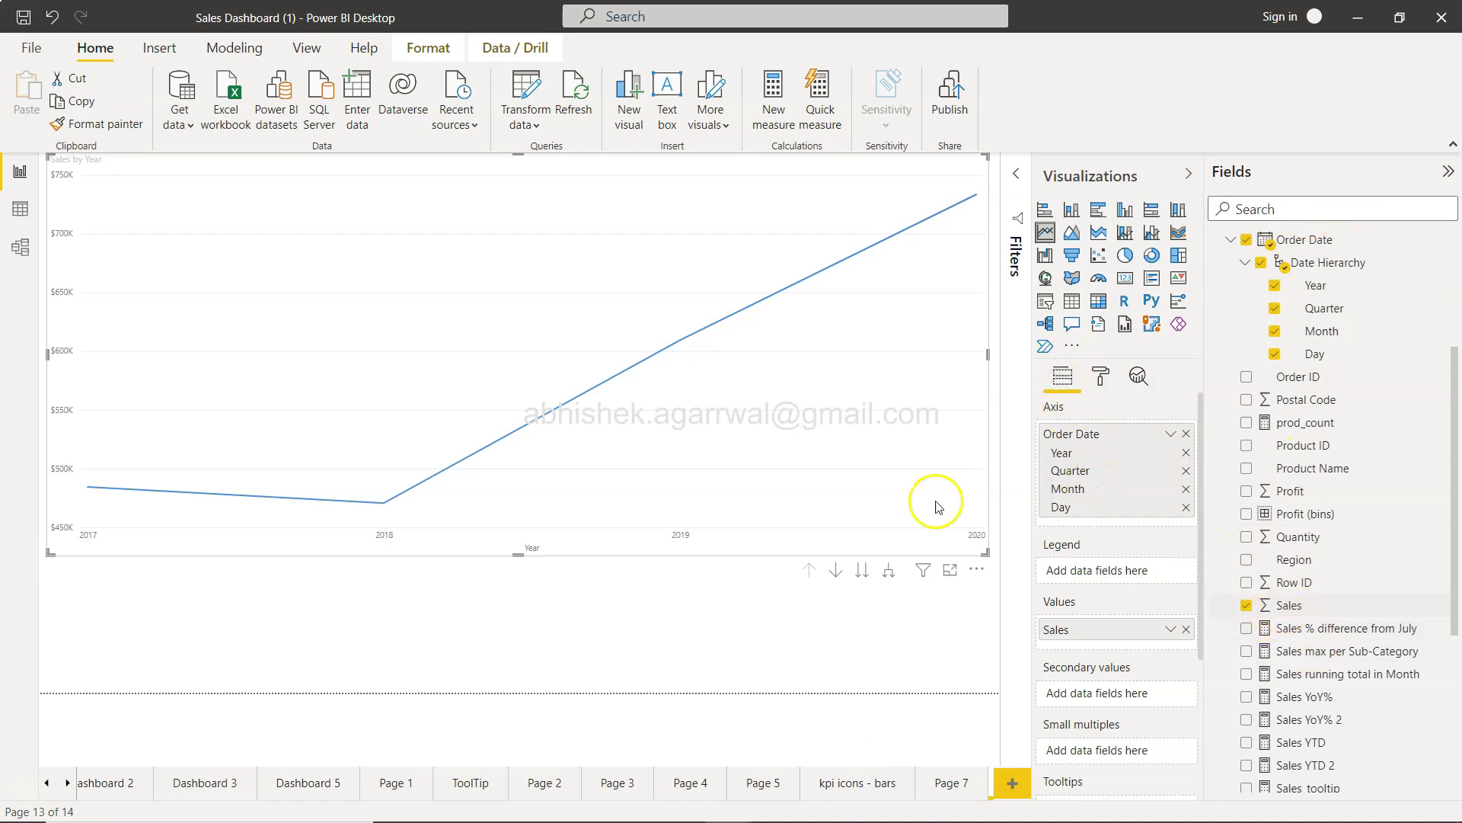
pyautogui.moveTo(588, 245)
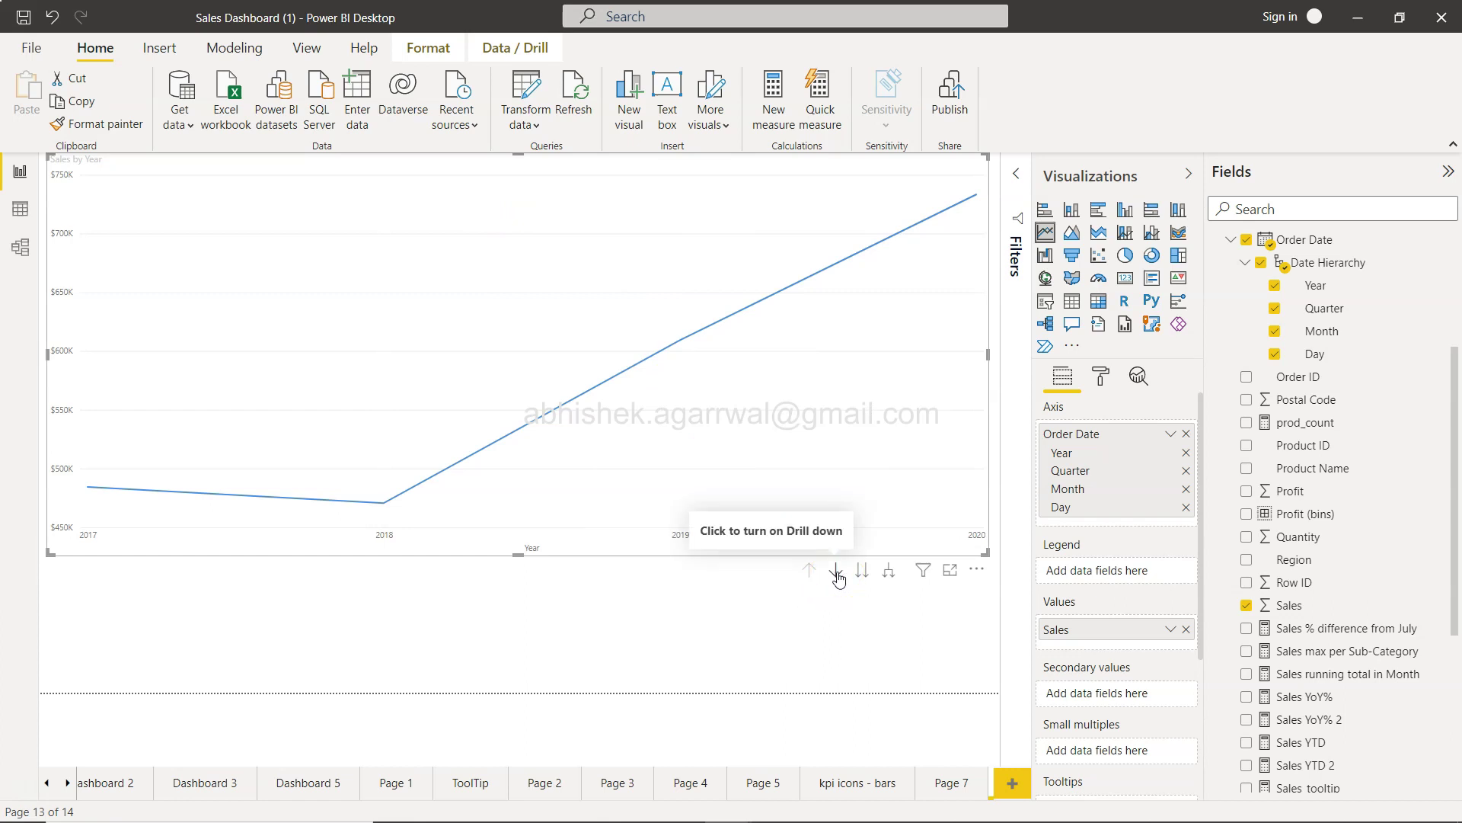
pyautogui.click(861, 577)
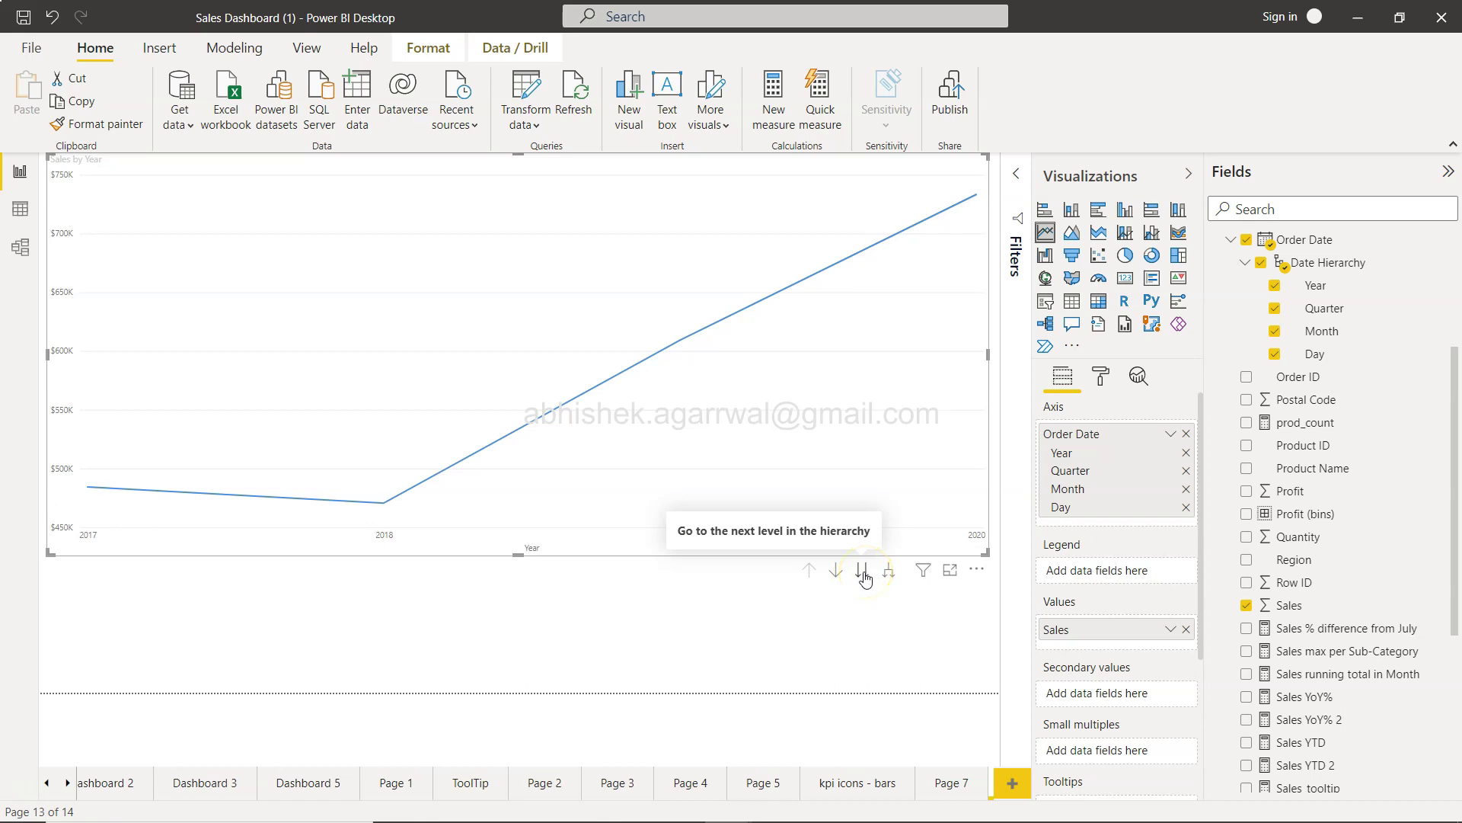
pyautogui.click(863, 573)
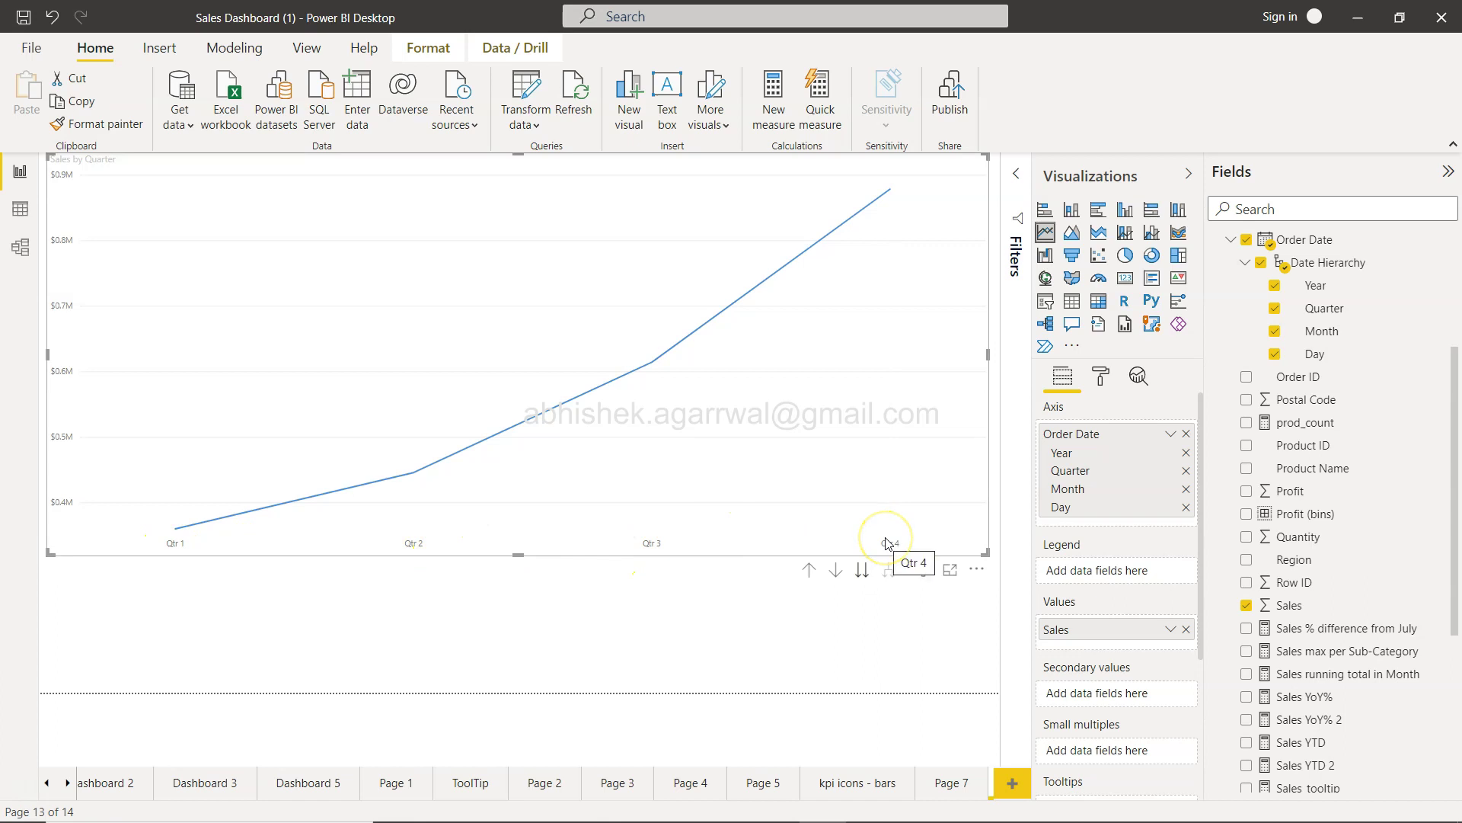
pyautogui.click(862, 571)
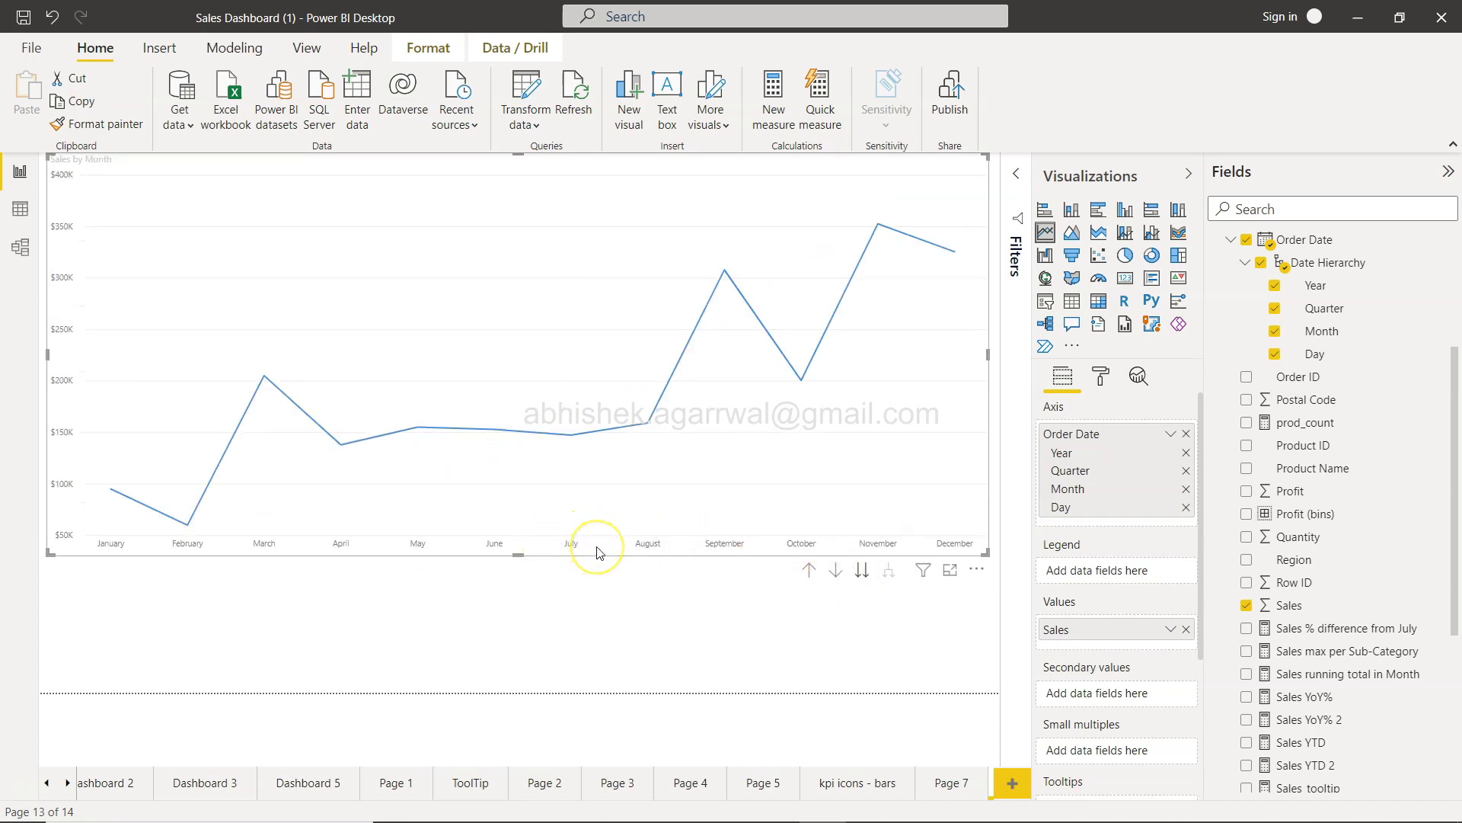
pyautogui.click(572, 547)
pyautogui.click(786, 597)
pyautogui.click(811, 573)
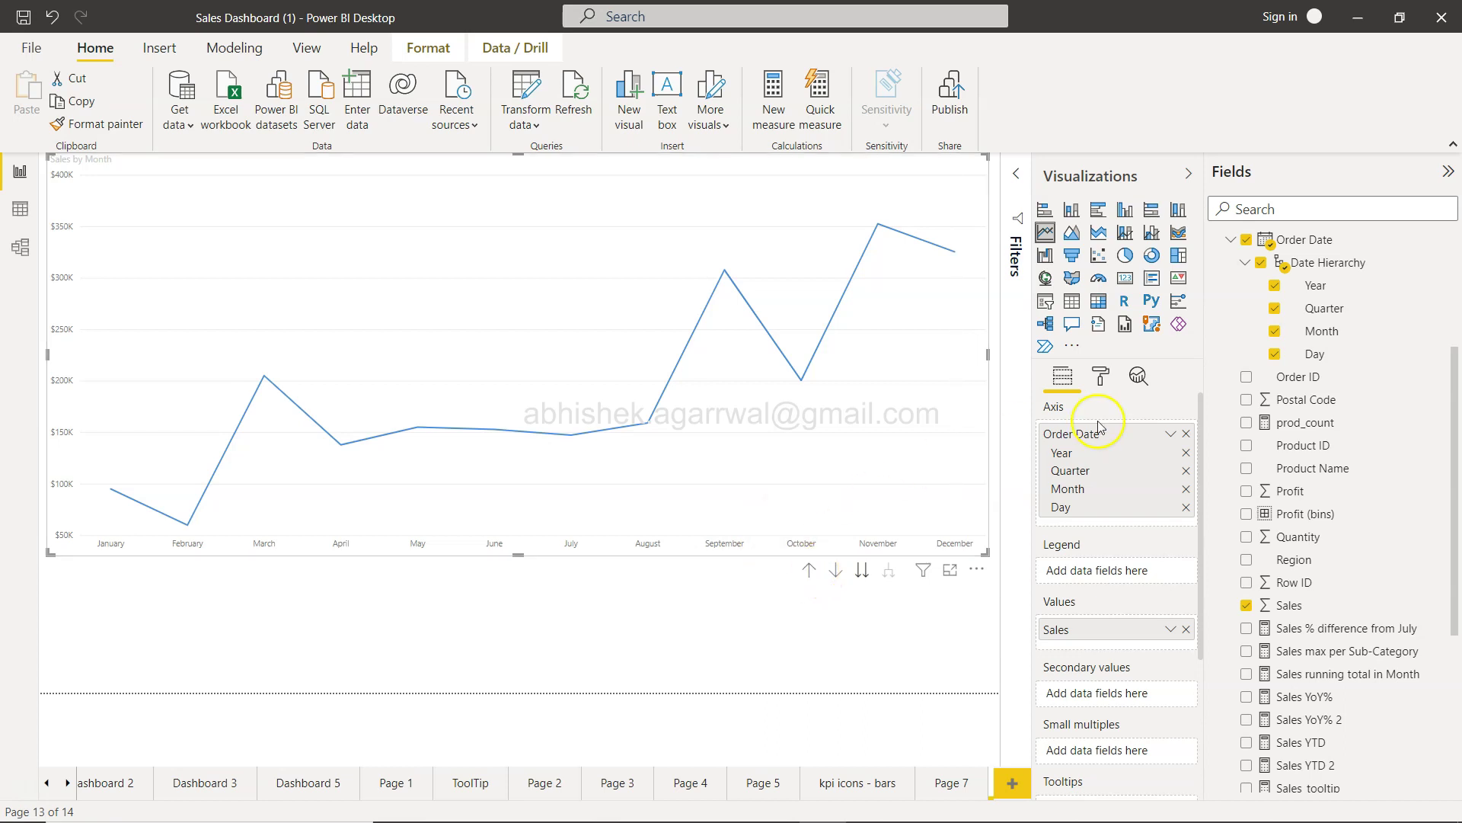
pyautogui.click(1101, 389)
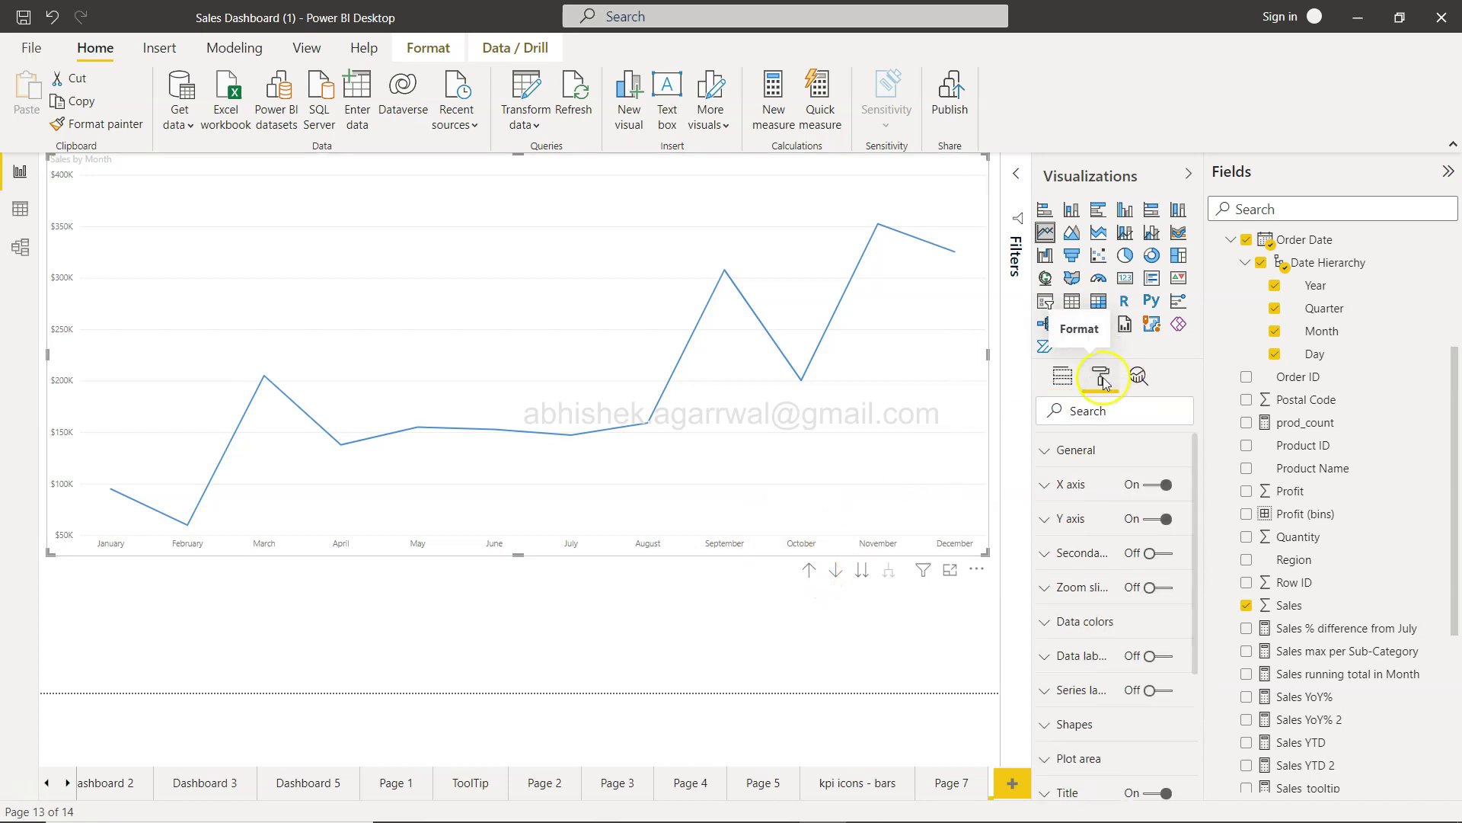
pyautogui.click(1071, 460)
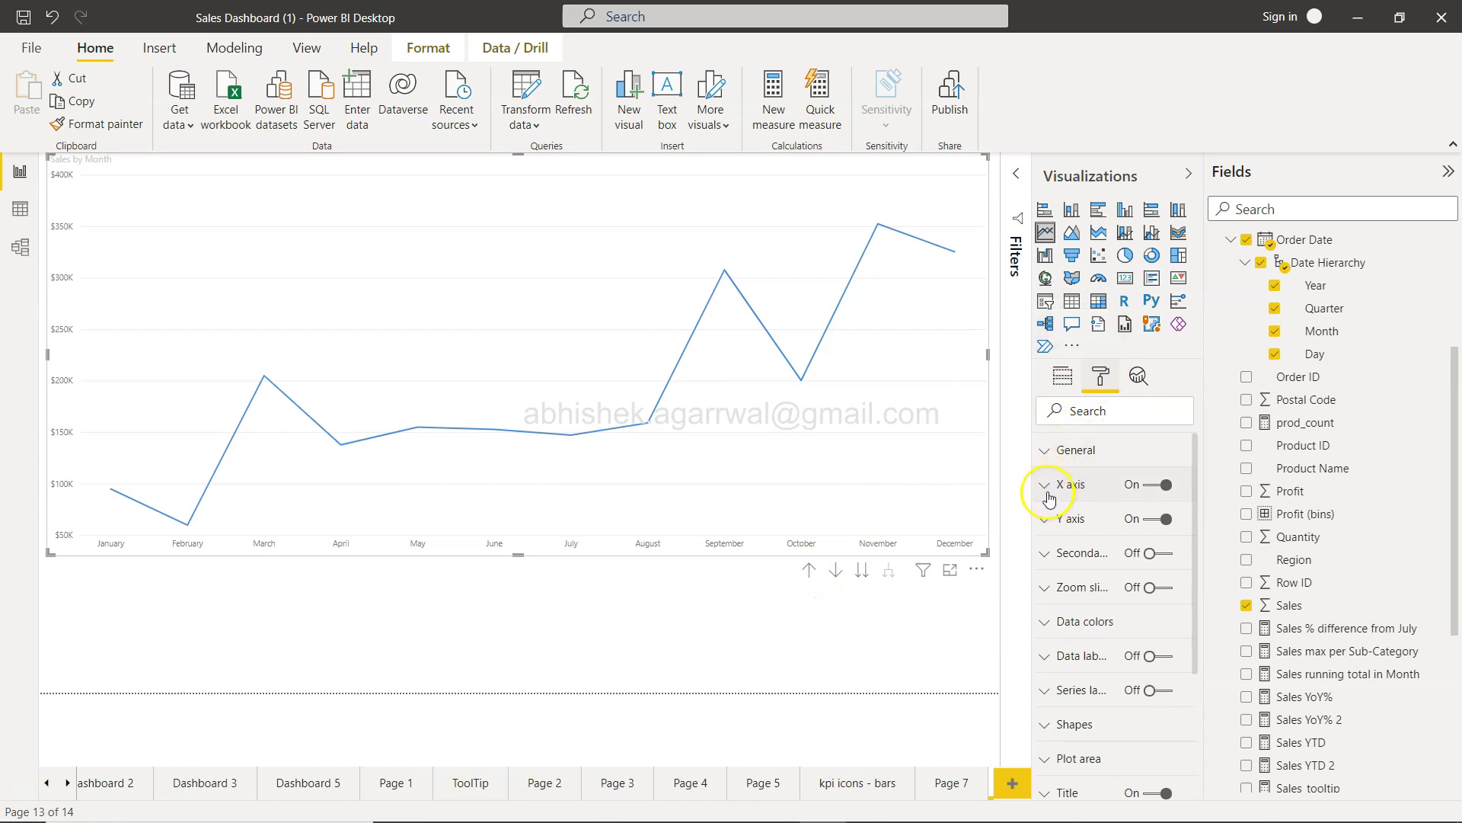
pyautogui.click(1045, 485)
pyautogui.click(1083, 543)
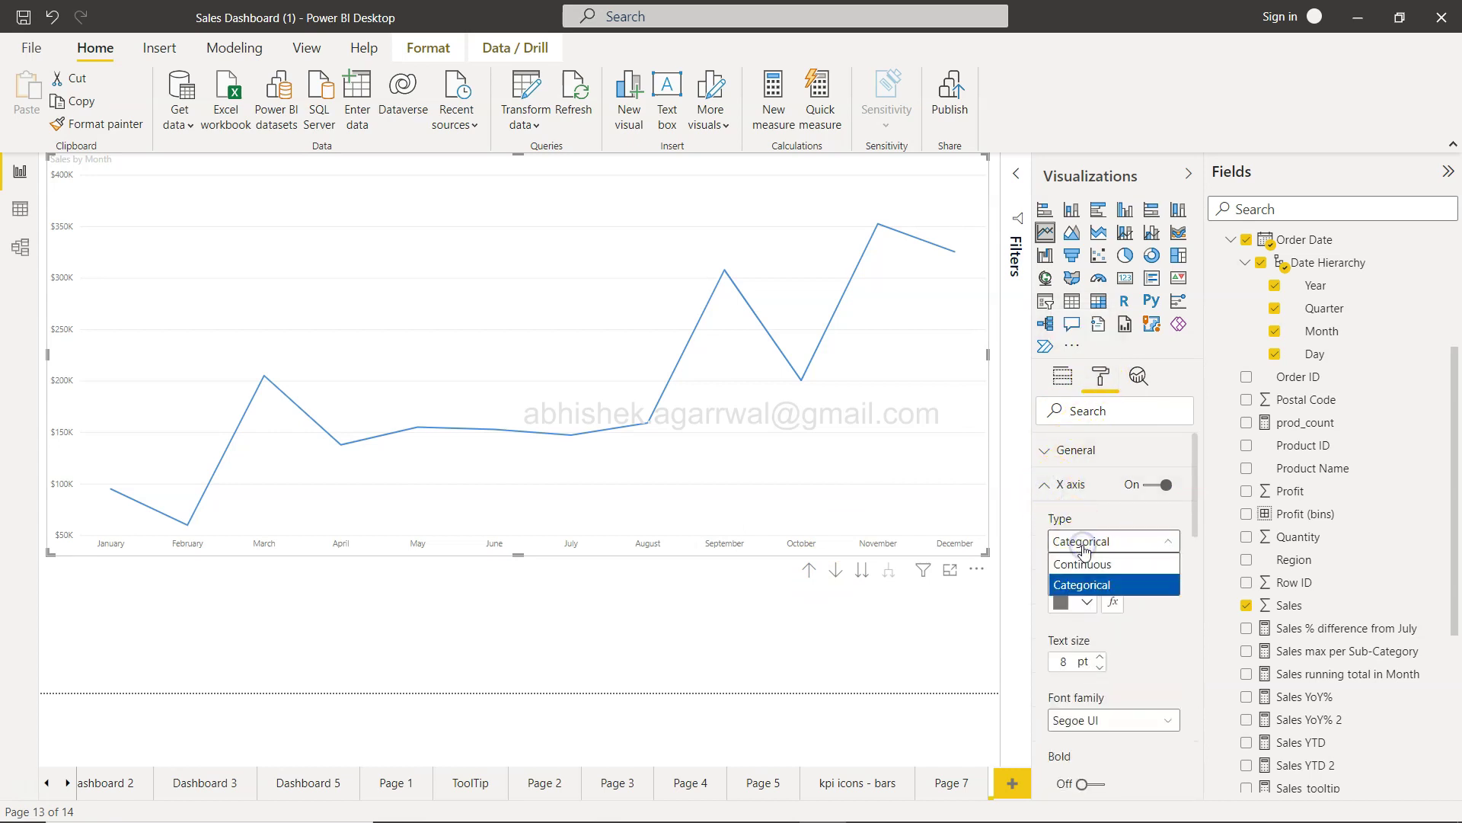
pyautogui.click(1086, 564)
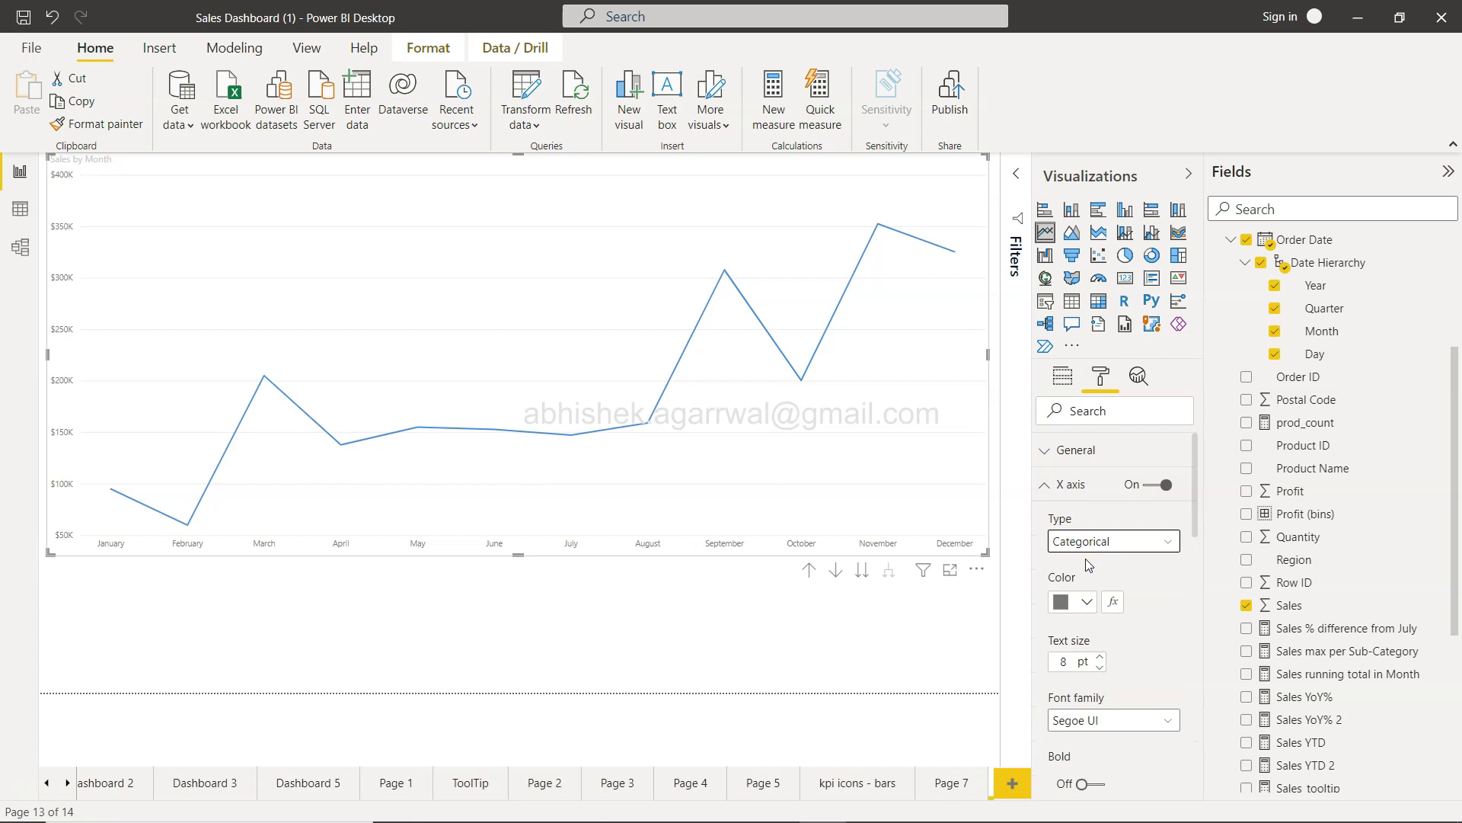
pyautogui.click(1105, 545)
# Drill the chart back up from months to quarters to yearly totals
pyautogui.click(1063, 376)
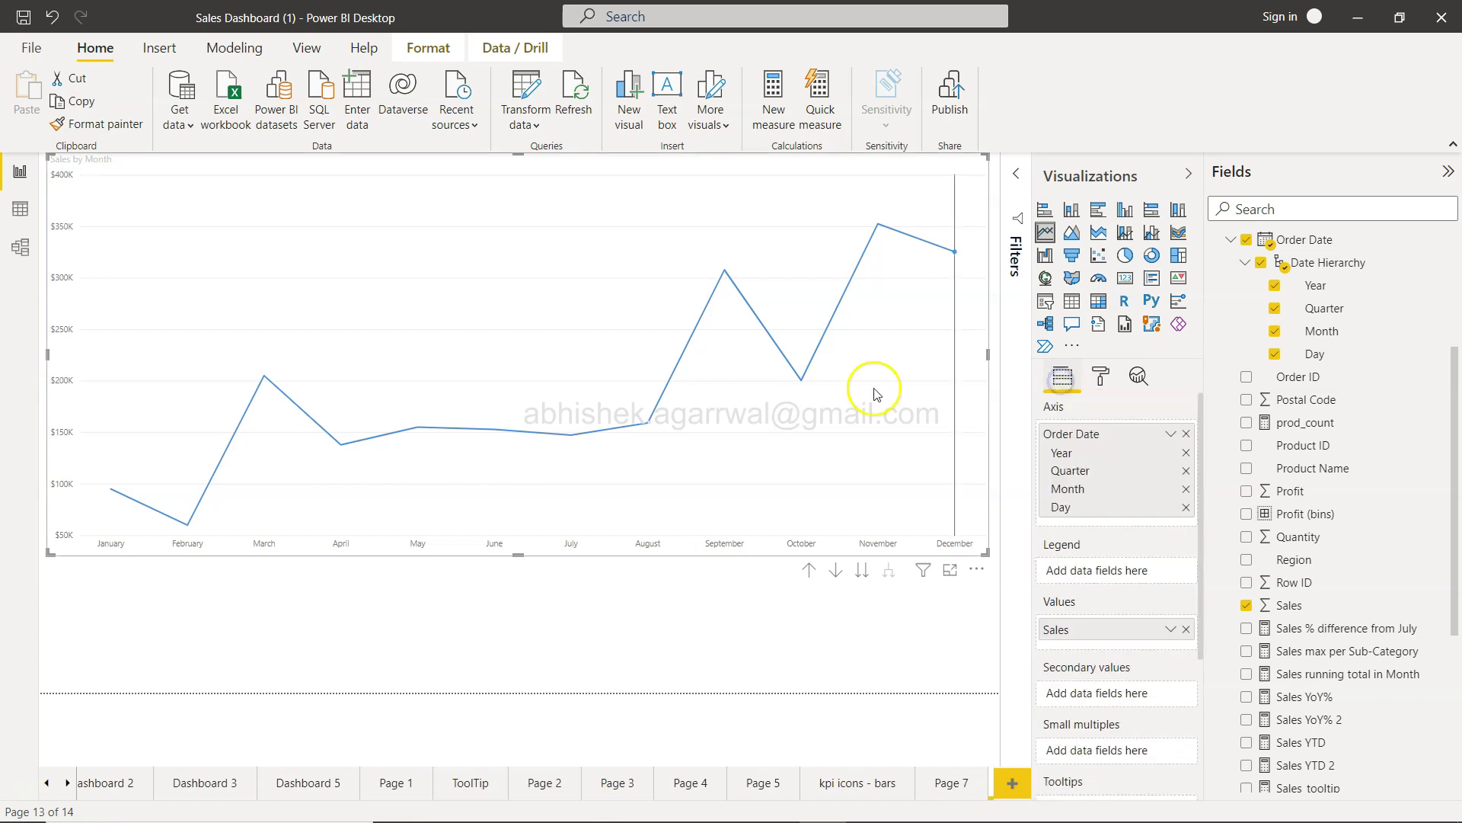
pyautogui.click(810, 571)
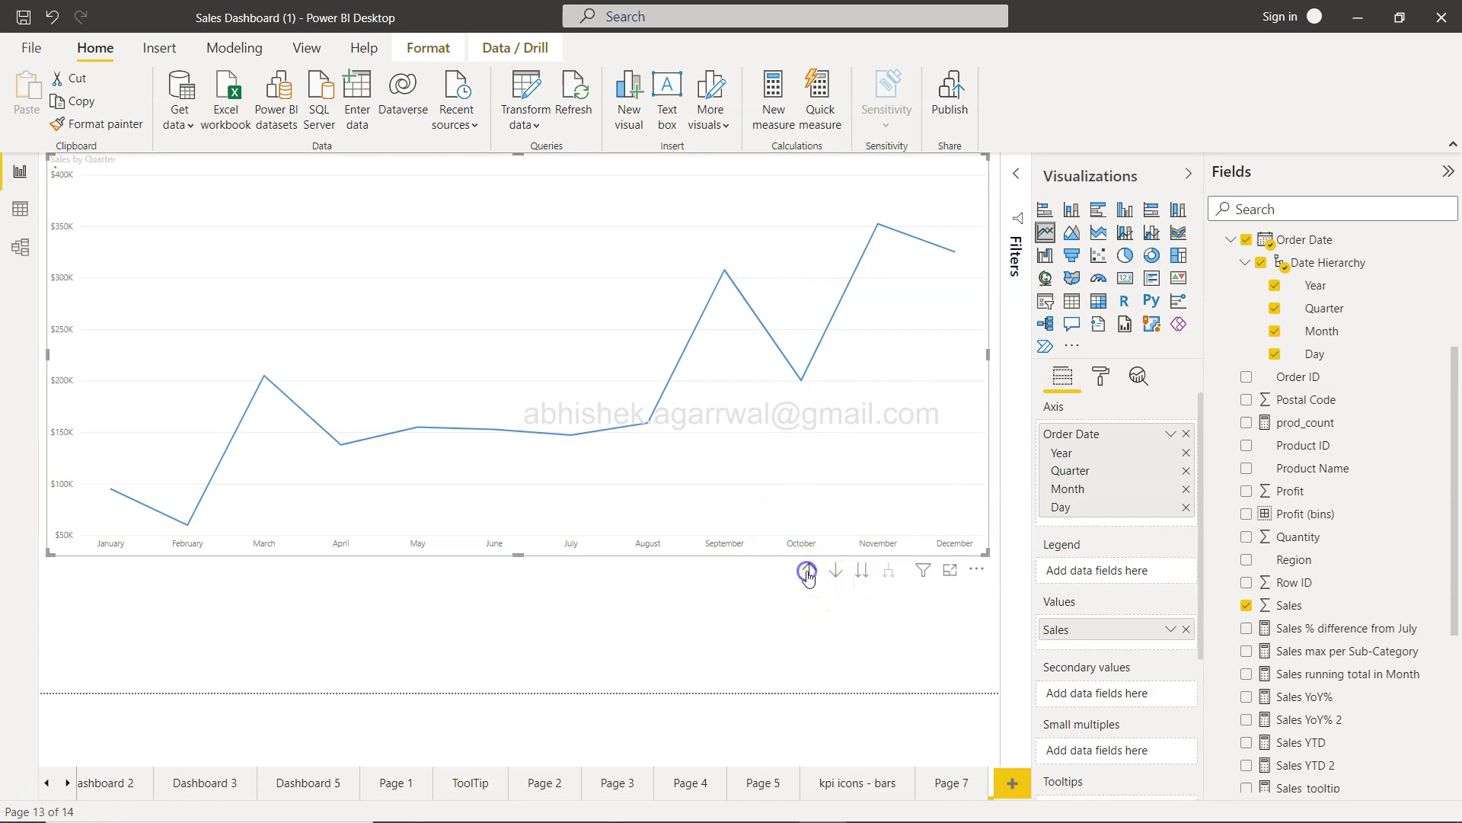
pyautogui.click(809, 571)
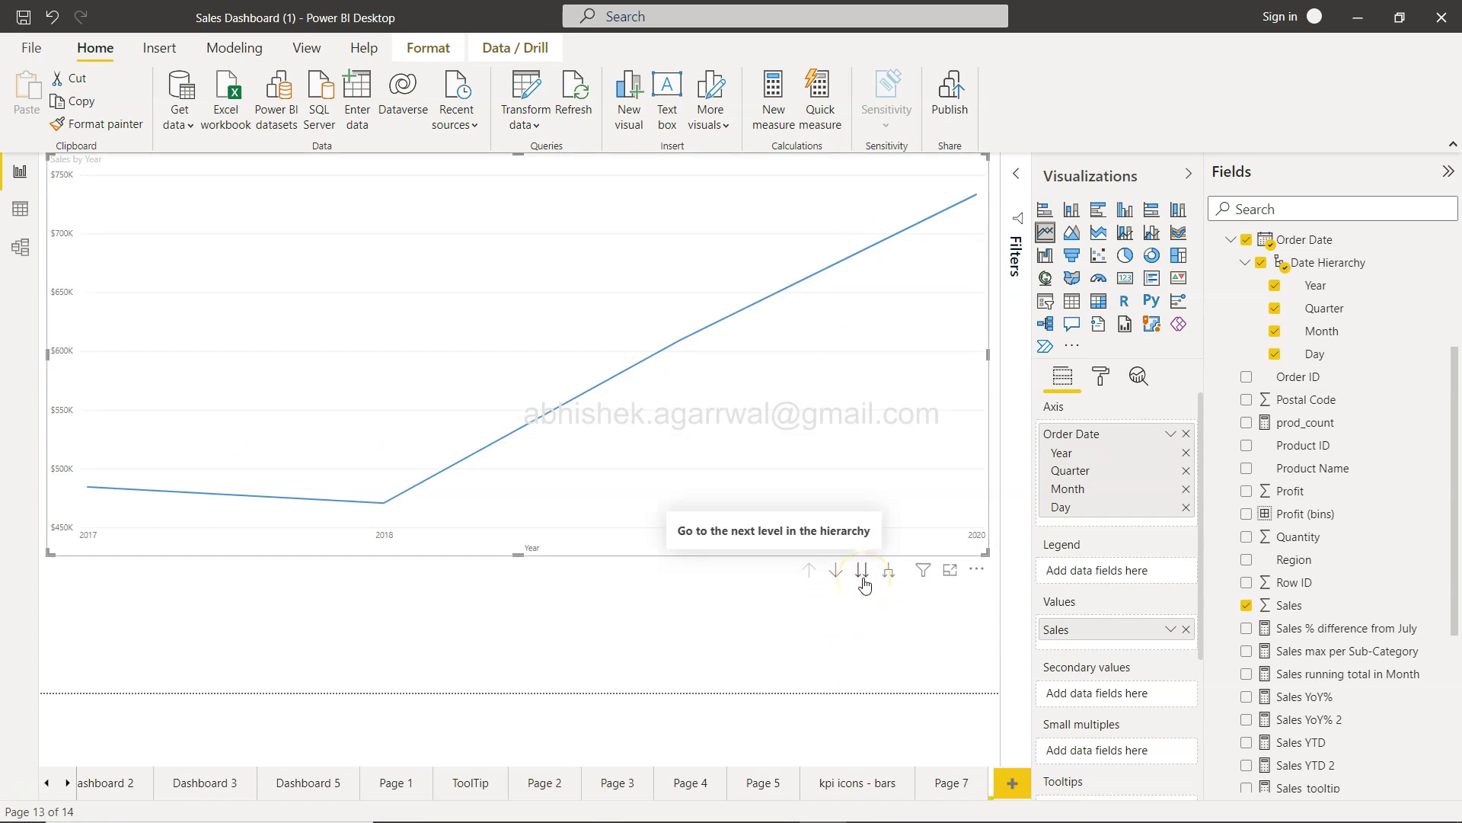
# Expand all years down one level to plot Sales by Year and Quarter, 2017–2020
pyautogui.click(888, 573)
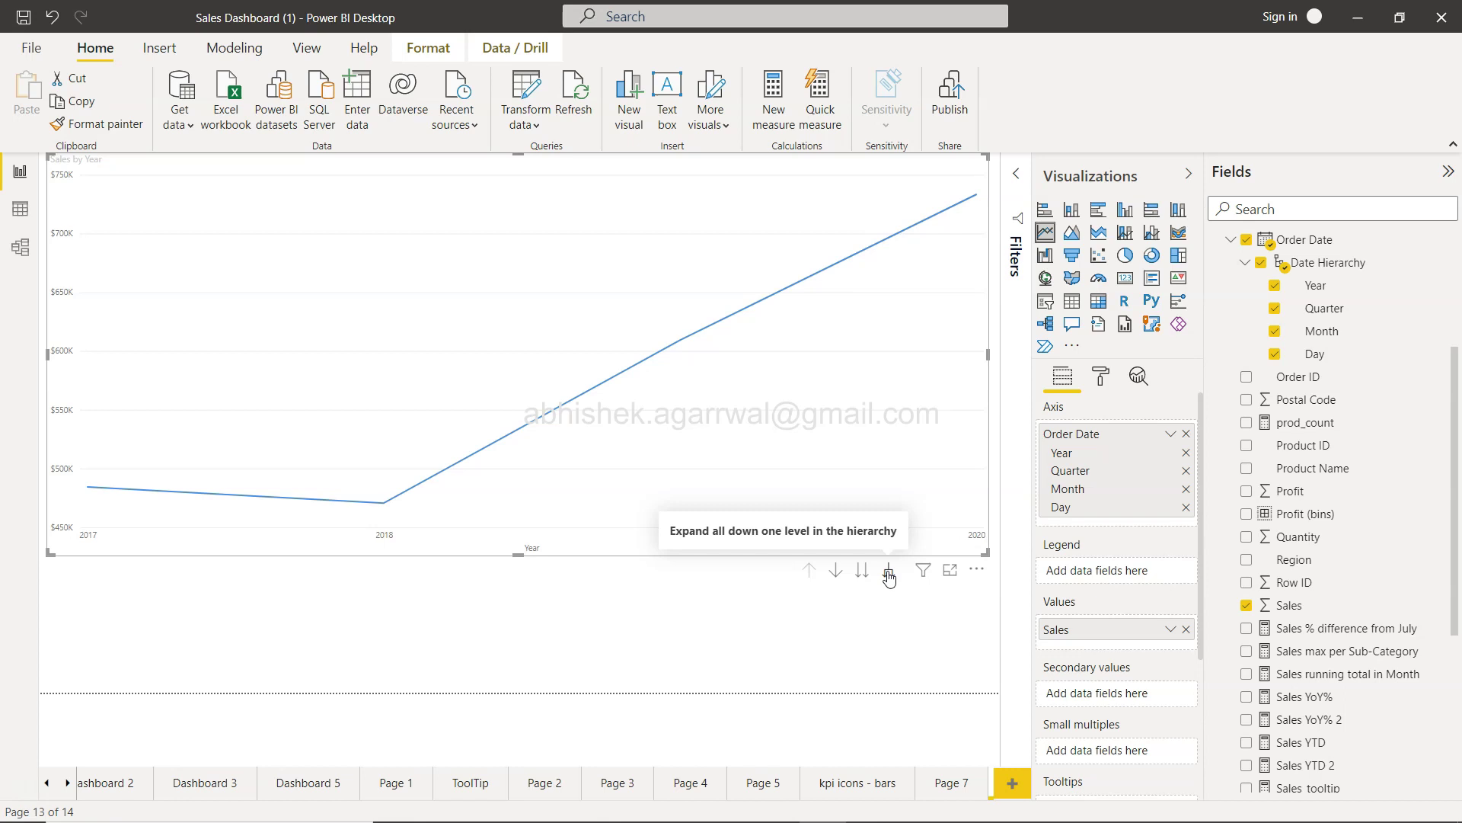
pyautogui.click(859, 572)
pyautogui.click(859, 575)
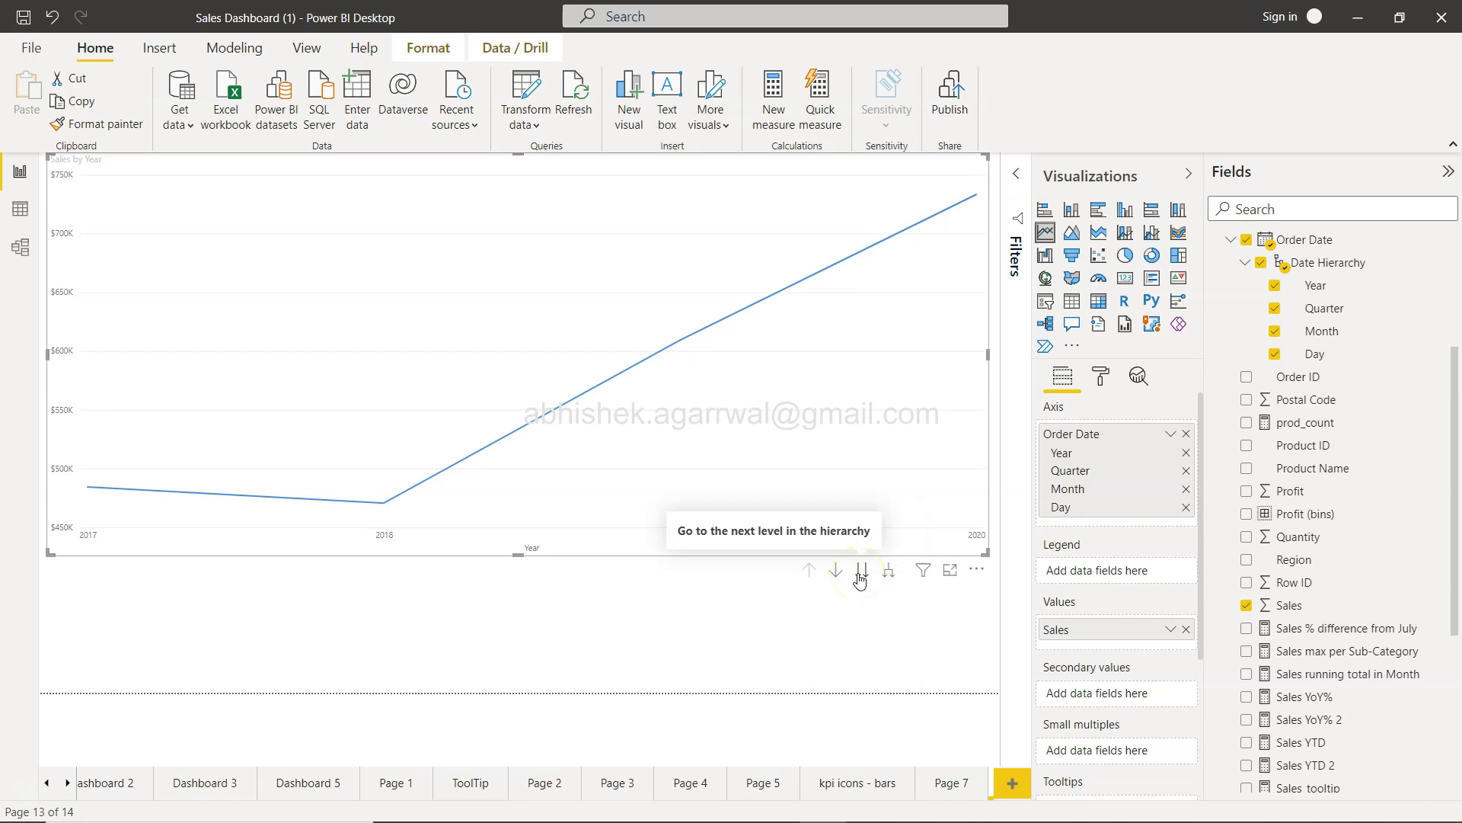
pyautogui.click(859, 576)
pyautogui.click(888, 577)
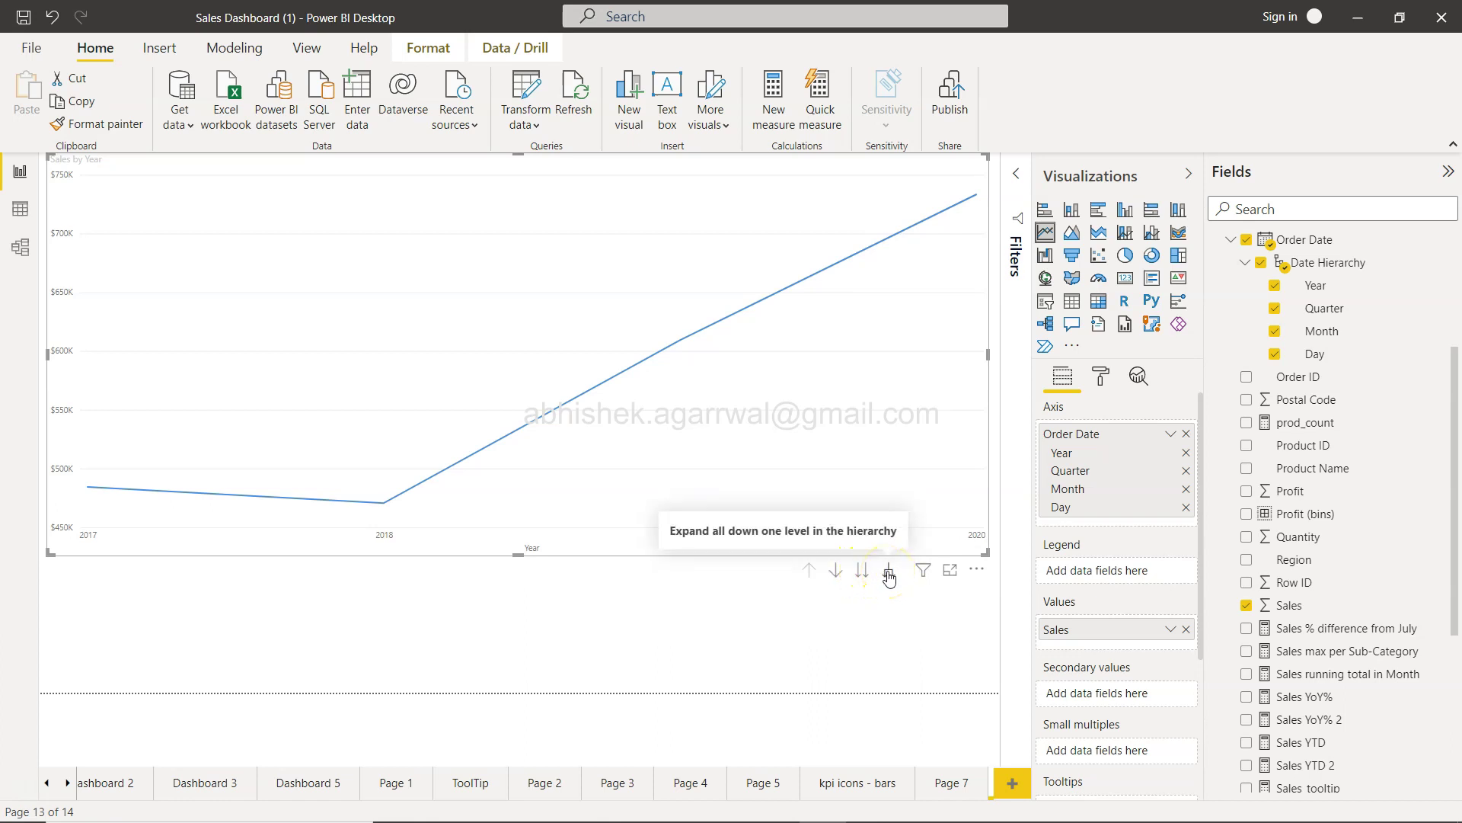
pyautogui.click(889, 576)
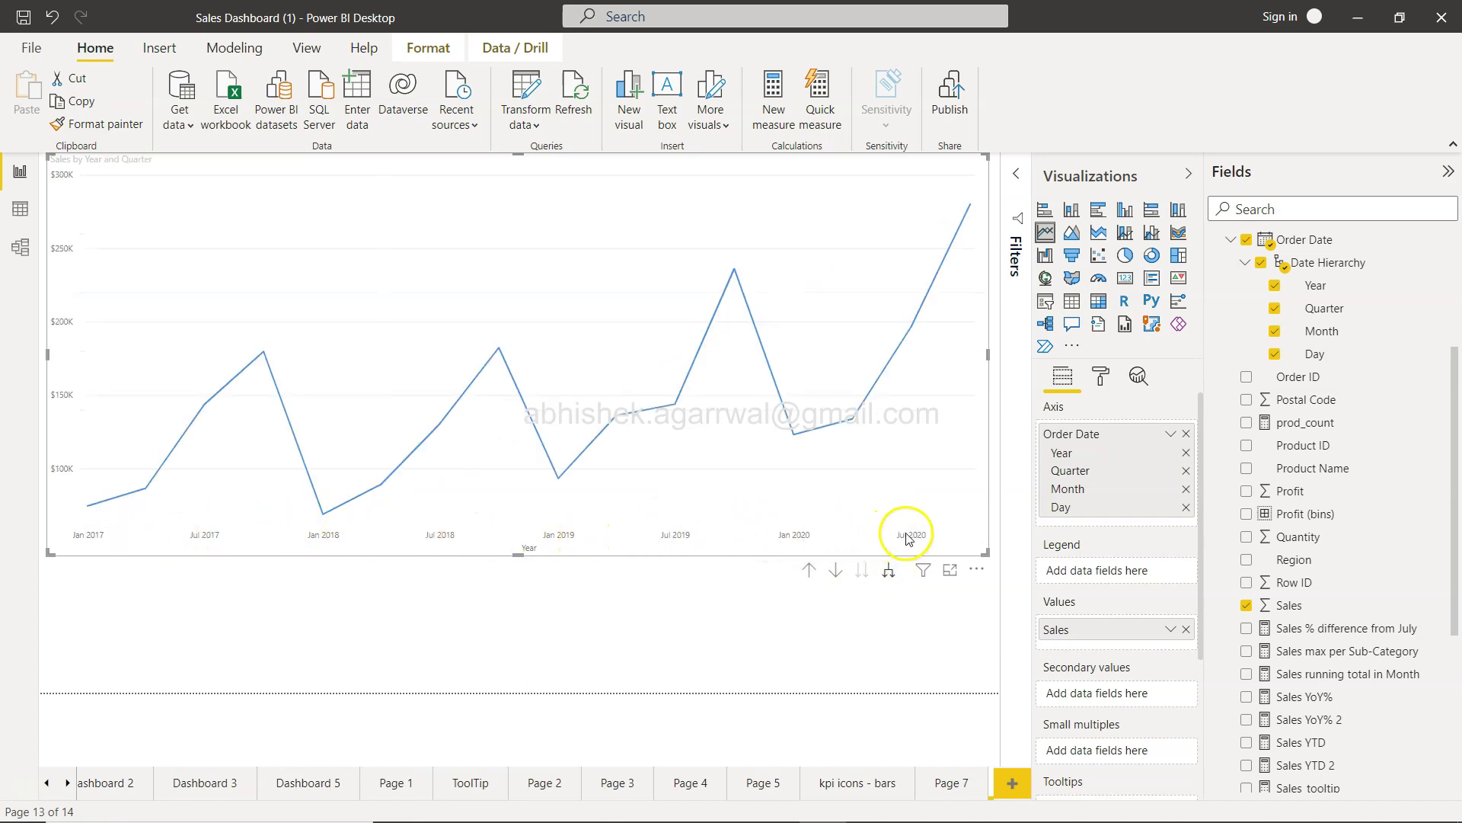
# Compare the combined quarterly view, then return the chart to yearly totals
pyautogui.click(809, 571)
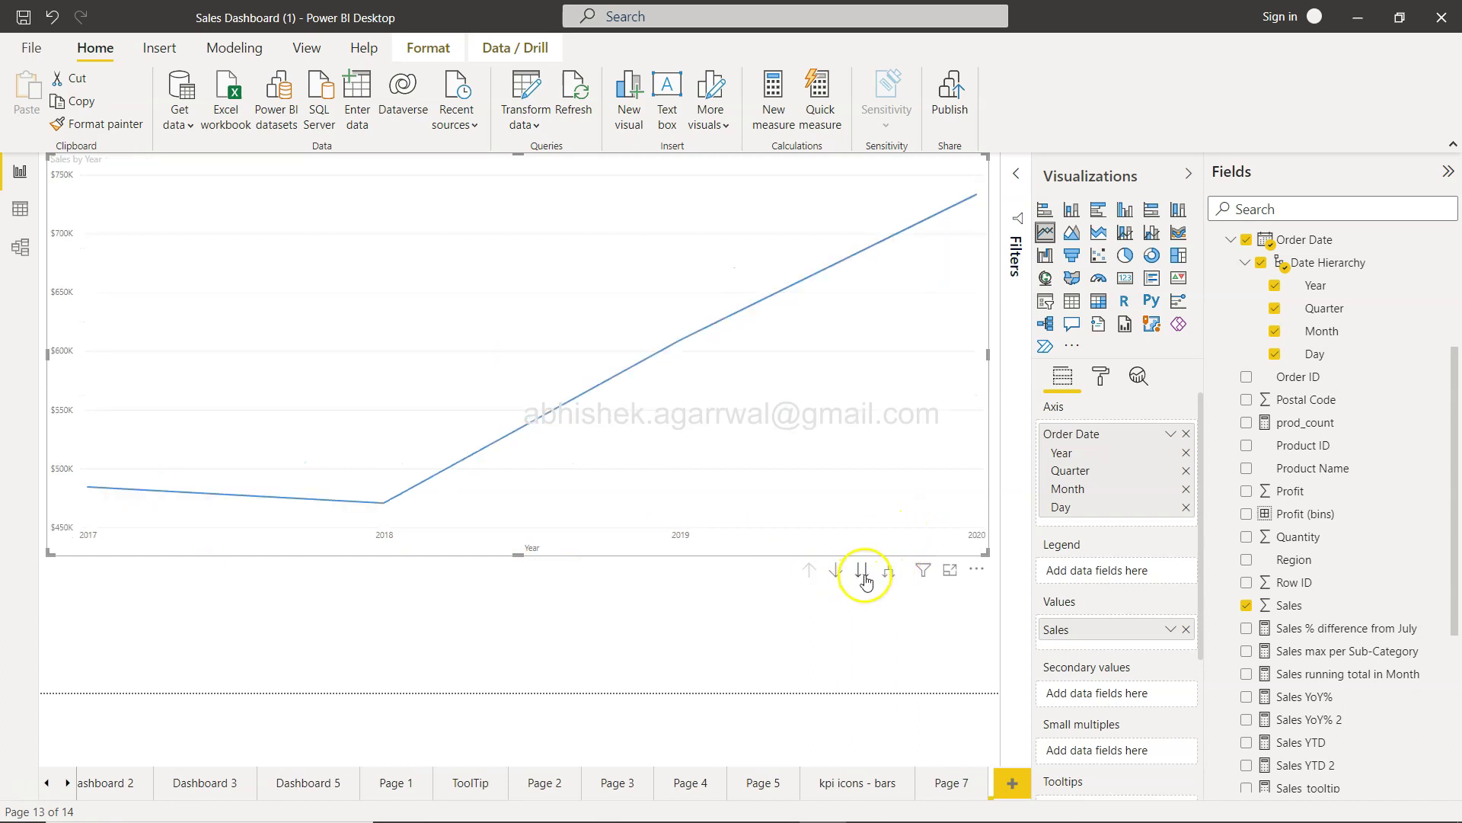
pyautogui.click(863, 579)
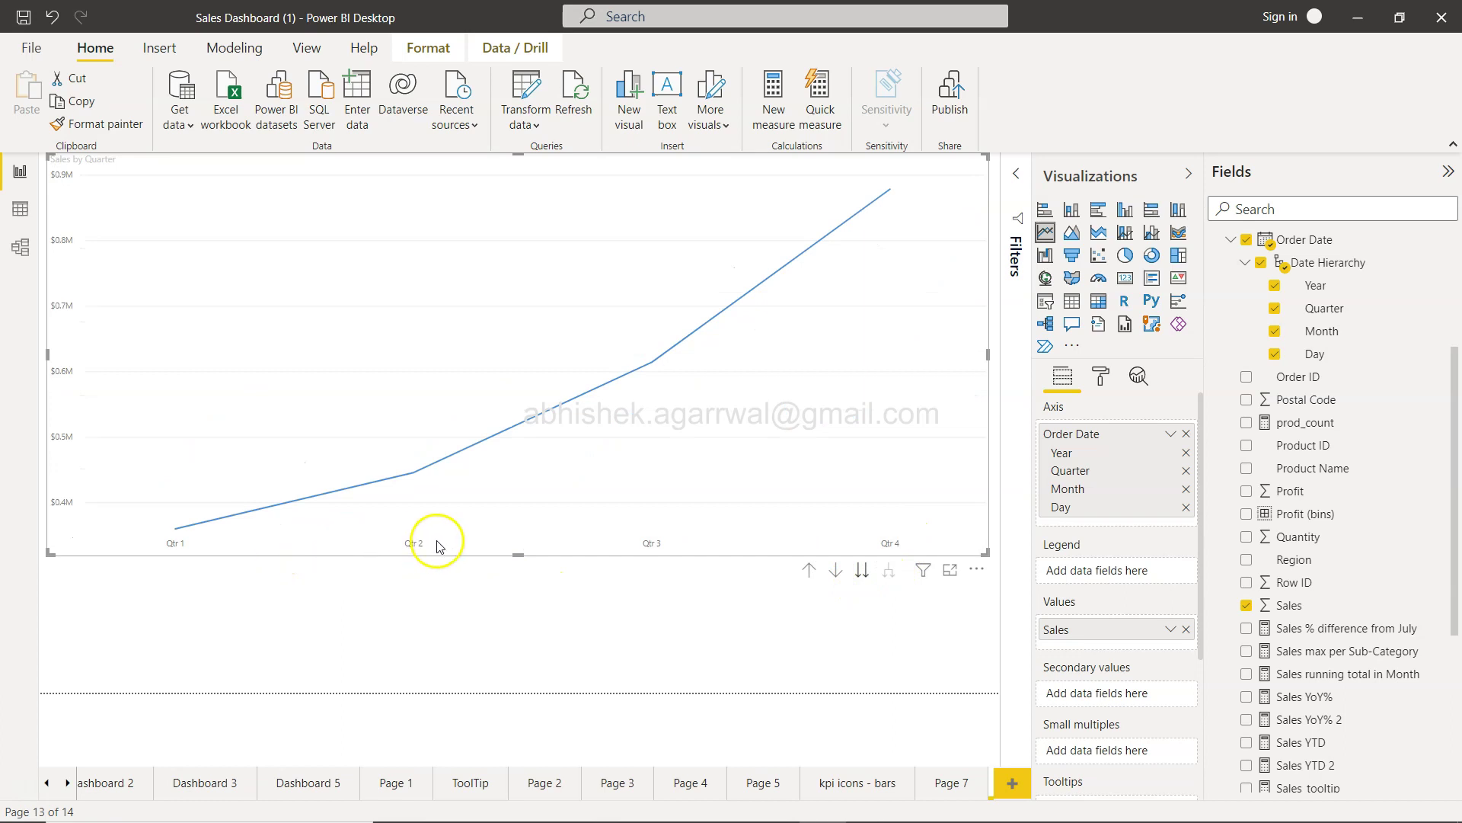
pyautogui.click(808, 571)
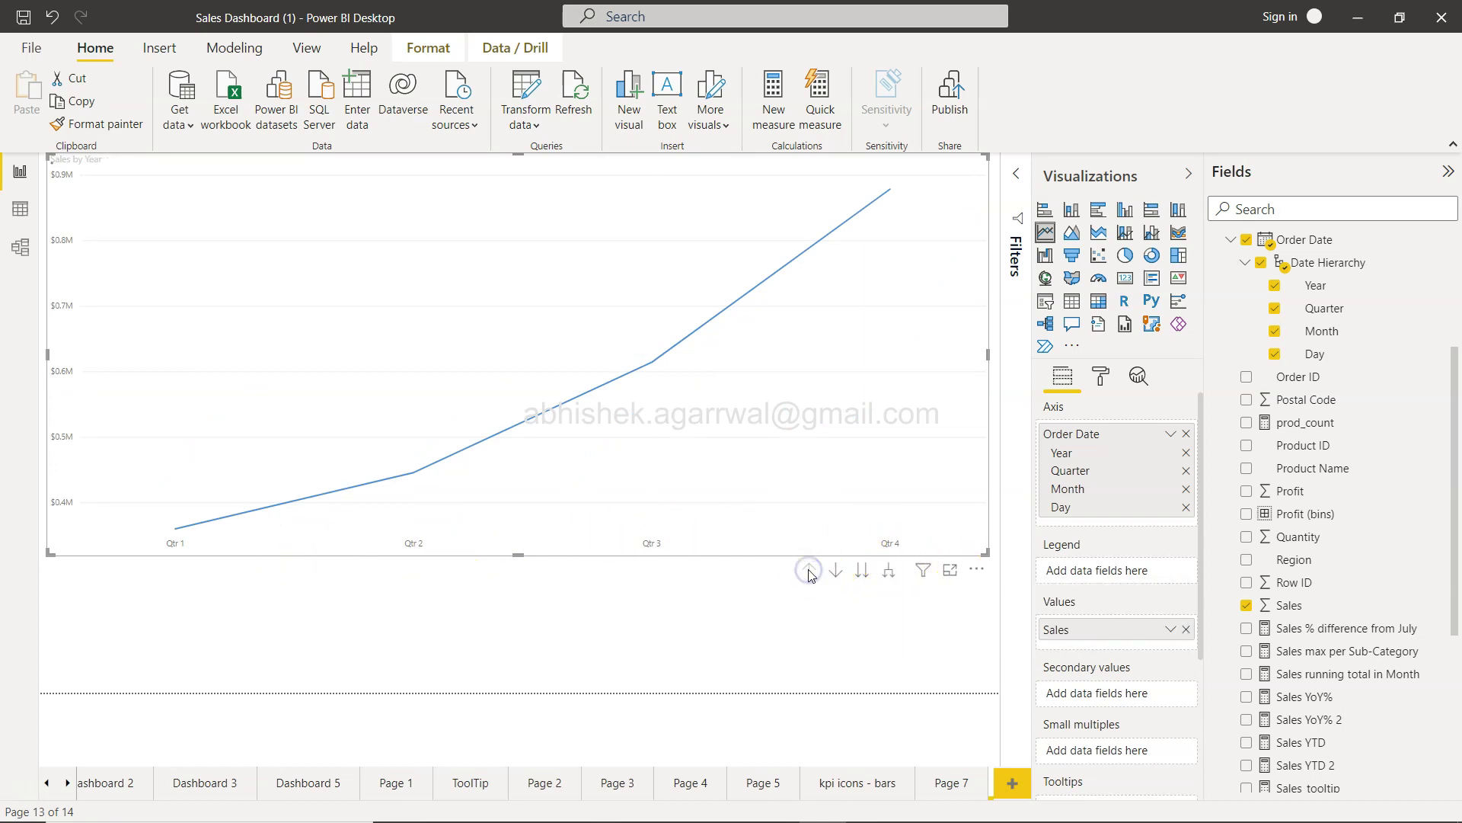
# Expand all down twice to plot Sales by Year, Quarter and Month, 2017–2020
pyautogui.click(890, 577)
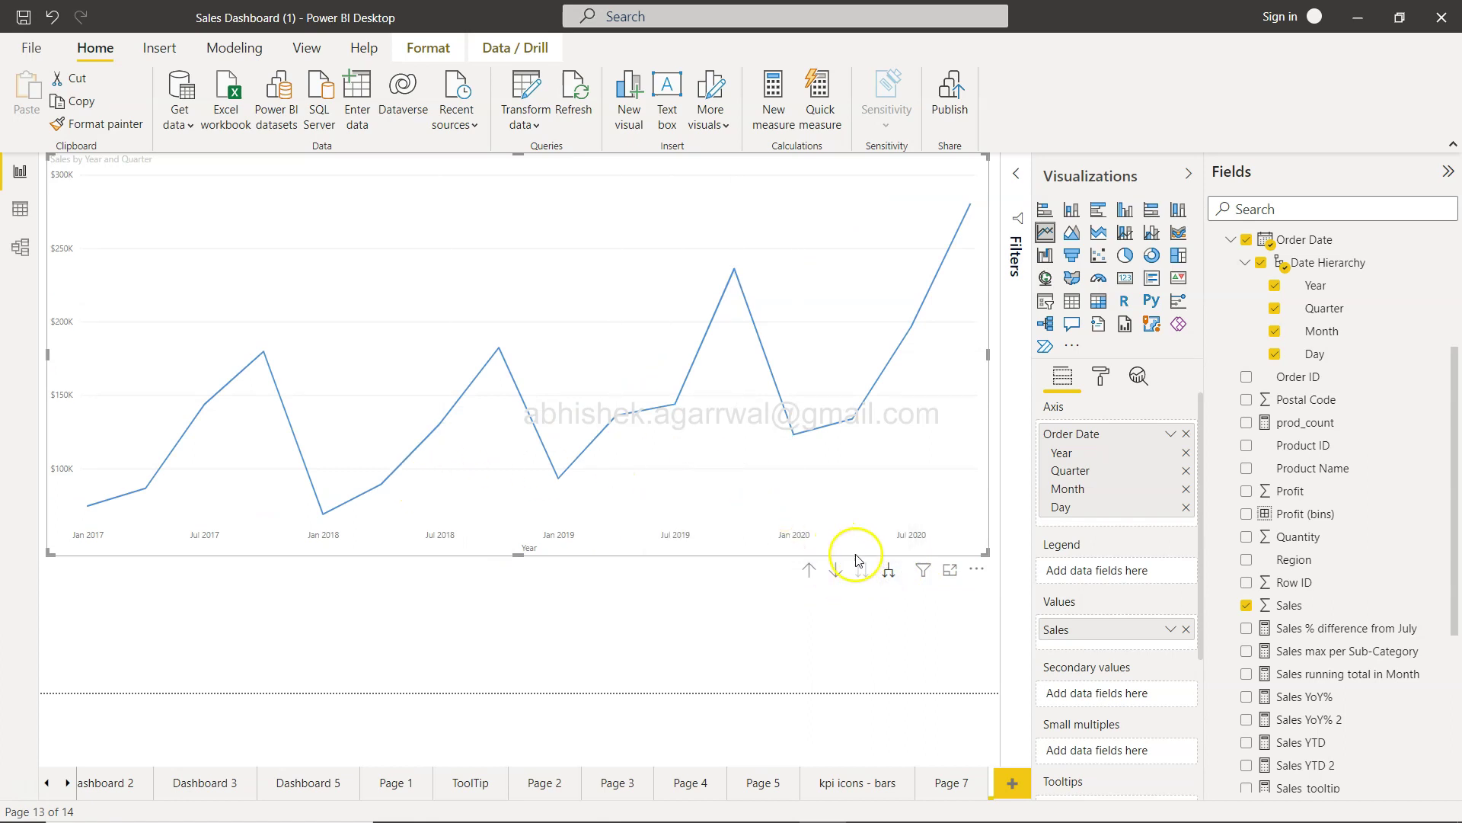
pyautogui.click(888, 571)
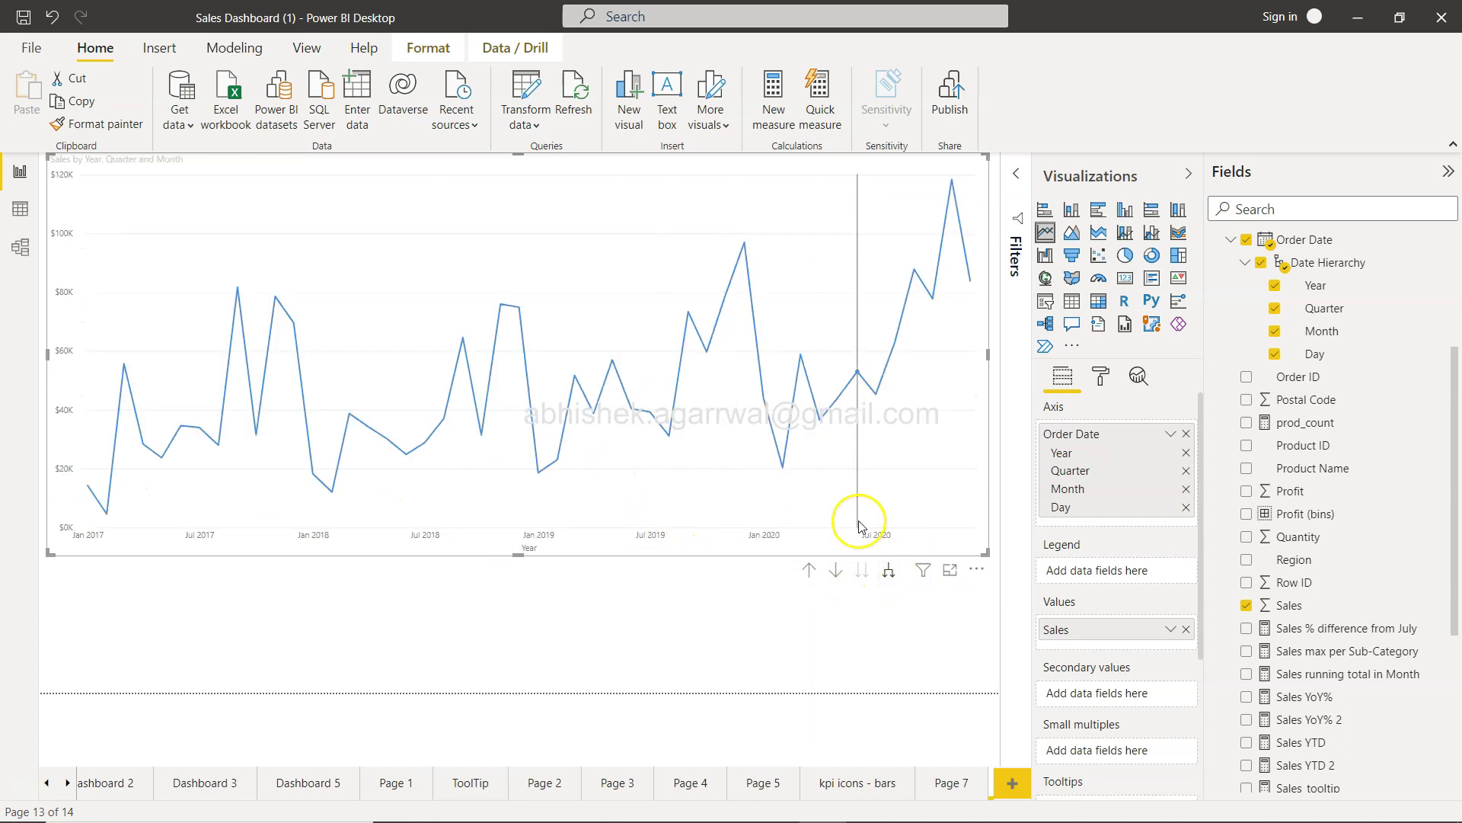
pyautogui.moveTo(859, 525)
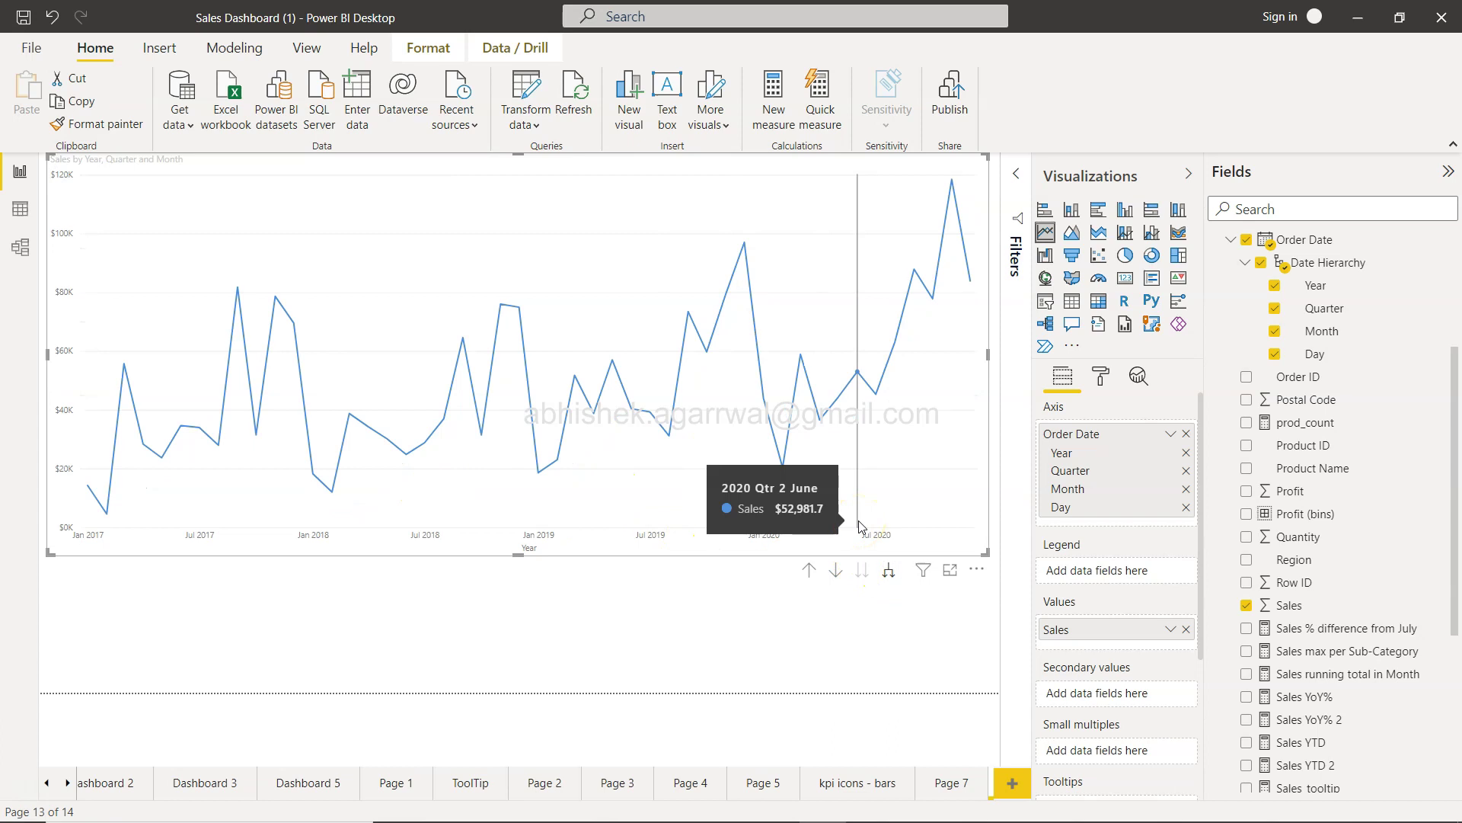